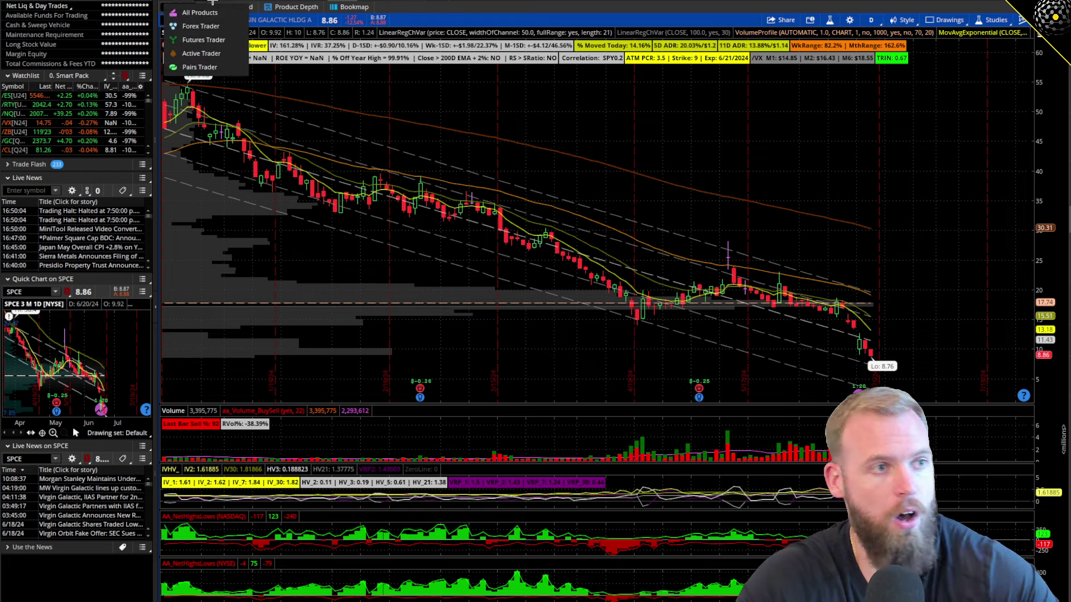
# Load GME in place of SPCE on the All Products trade page.
pyautogui.click(213, 5)
pyautogui.click(196, 17)
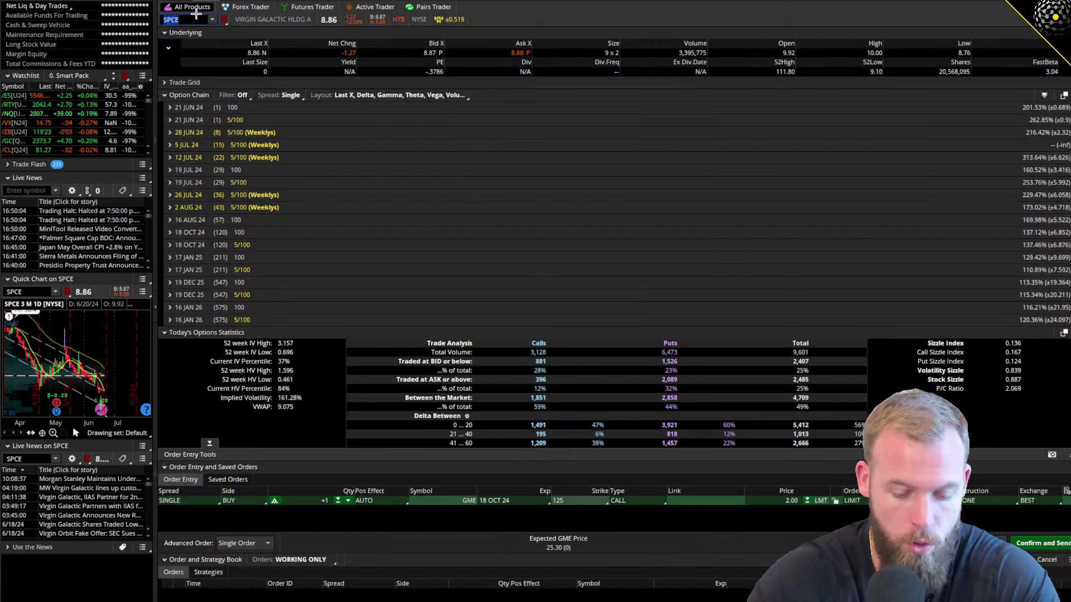
pyautogui.write('GME')
pyautogui.press('Return')
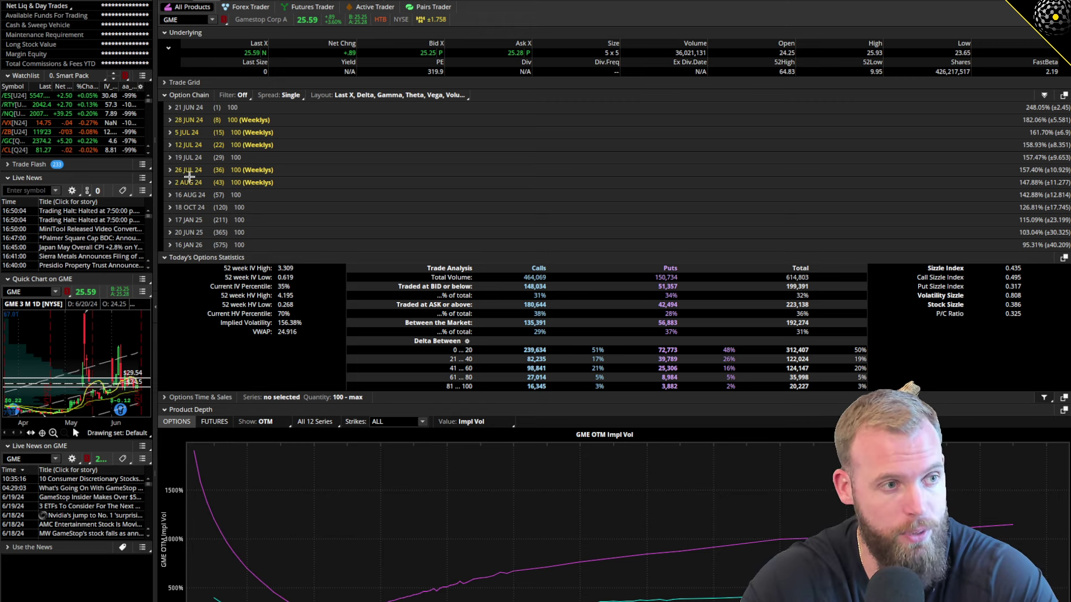
# Expand GME's 18 OCT 24 expiration and scroll through its call and put strikes.
pyautogui.click(191, 206)
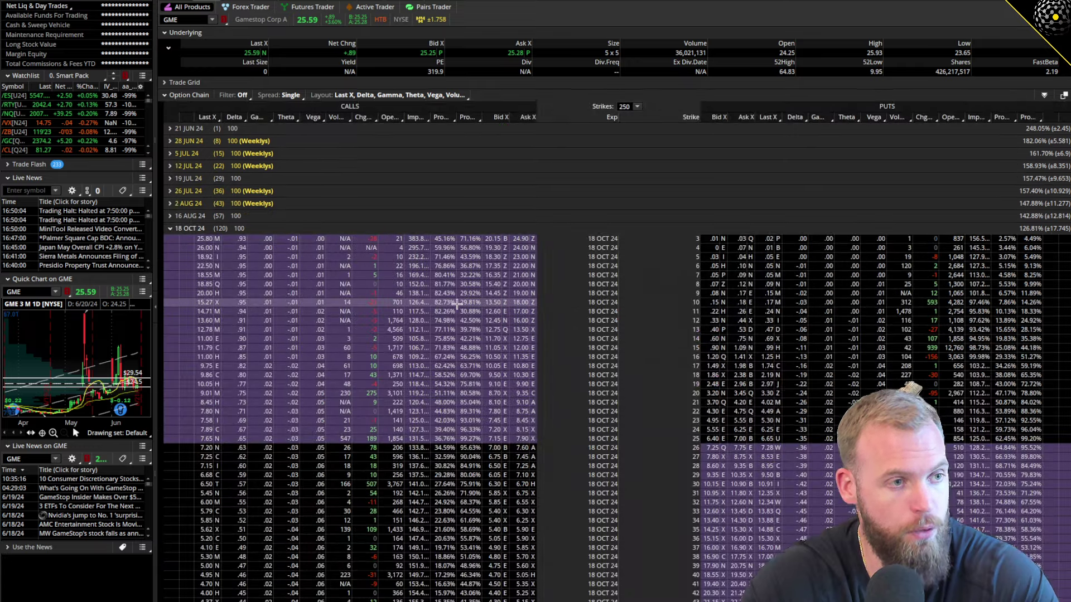
pyautogui.scroll(-4, 456, 304)
pyautogui.scroll(-1, 456, 304)
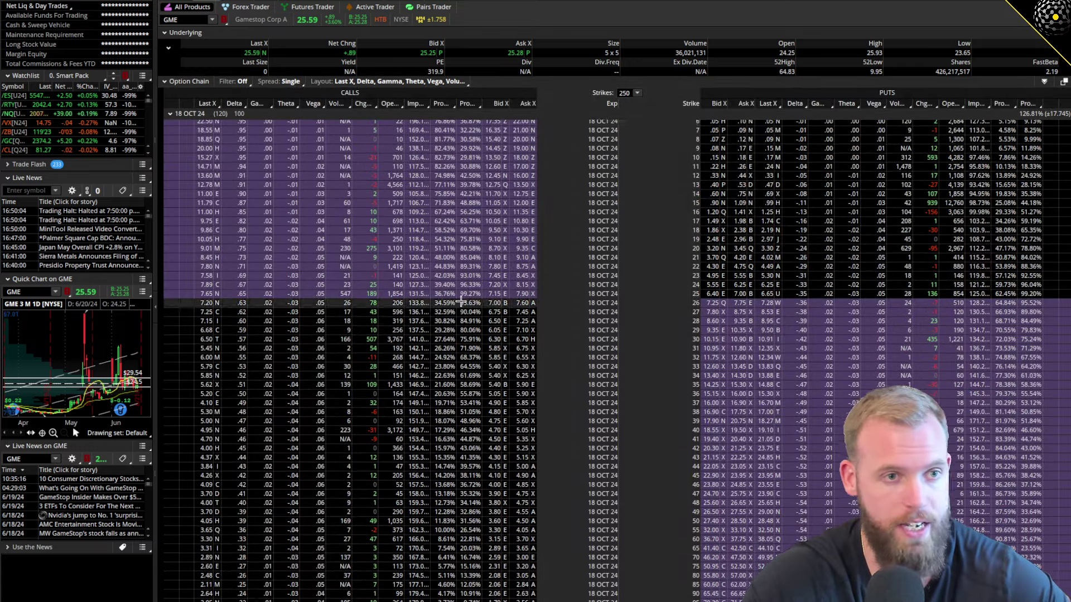
pyautogui.scroll(2, 514, 359)
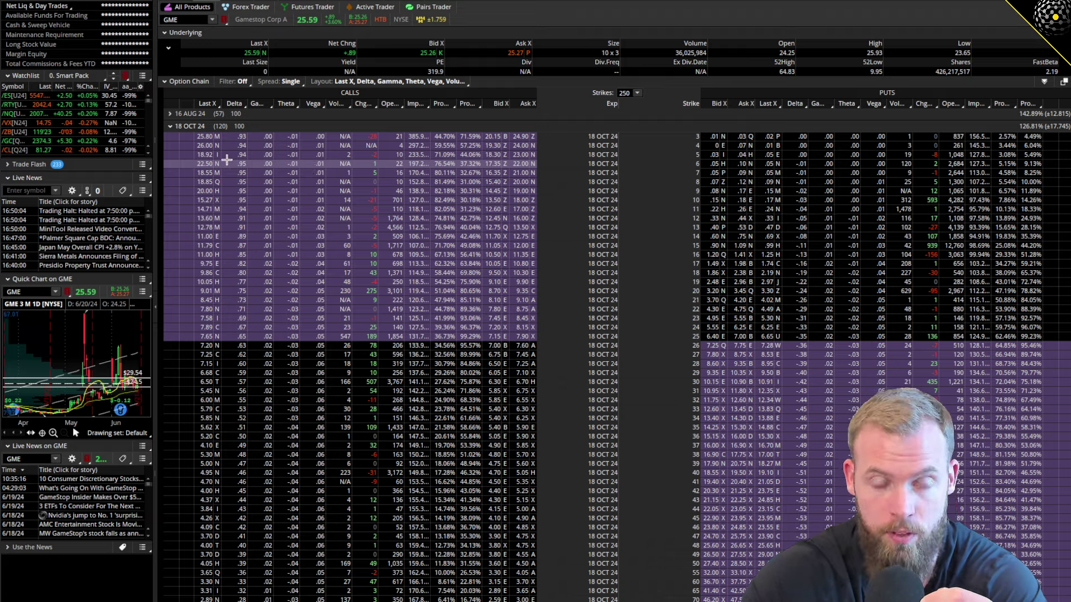
pyautogui.click(179, 126)
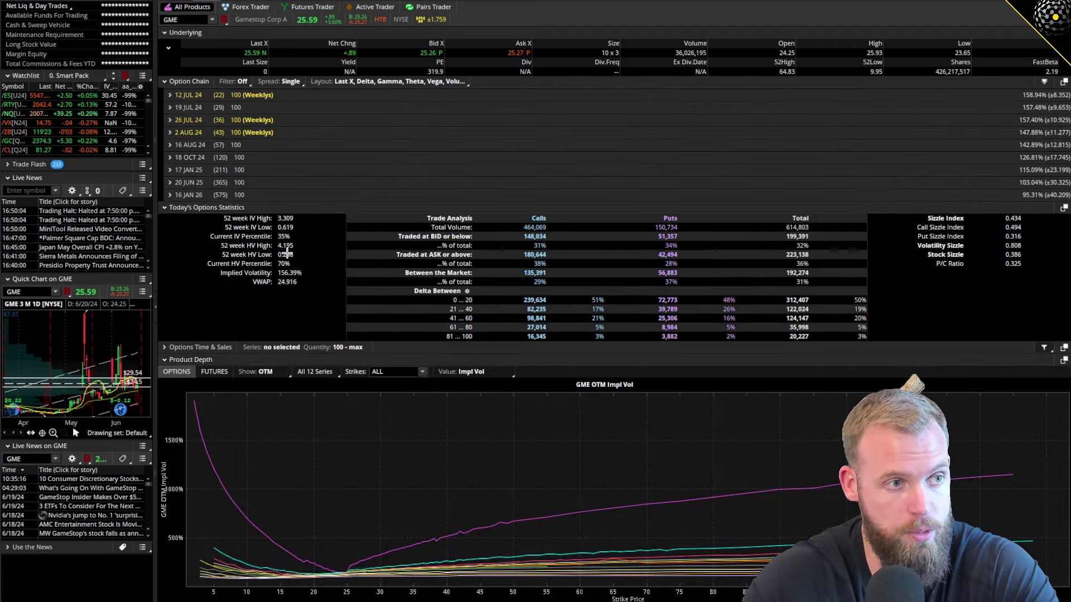
pyautogui.scroll(1, 285, 252)
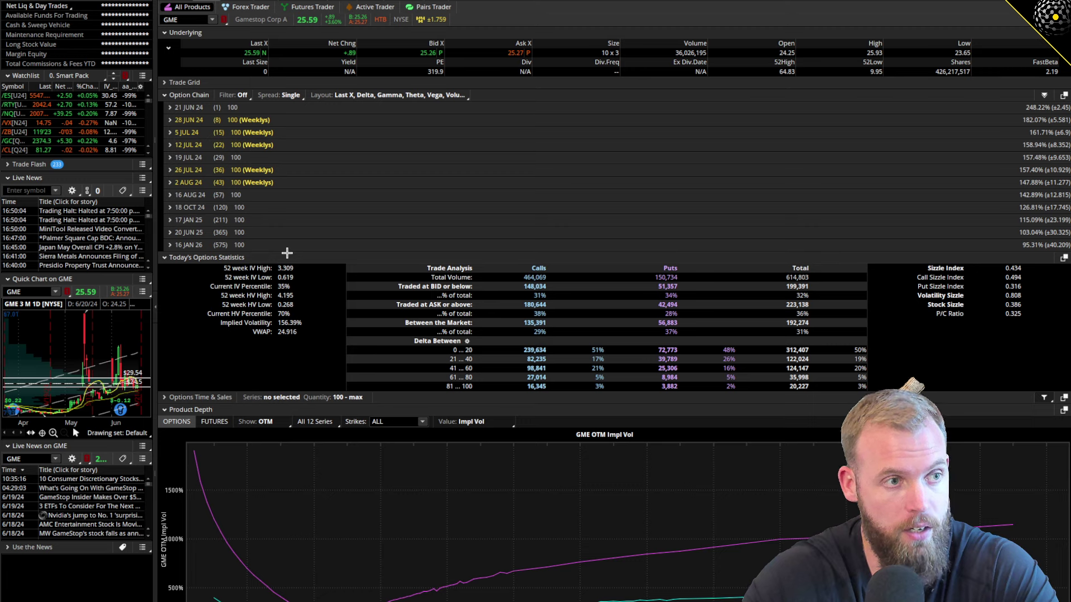
pyautogui.click(195, 208)
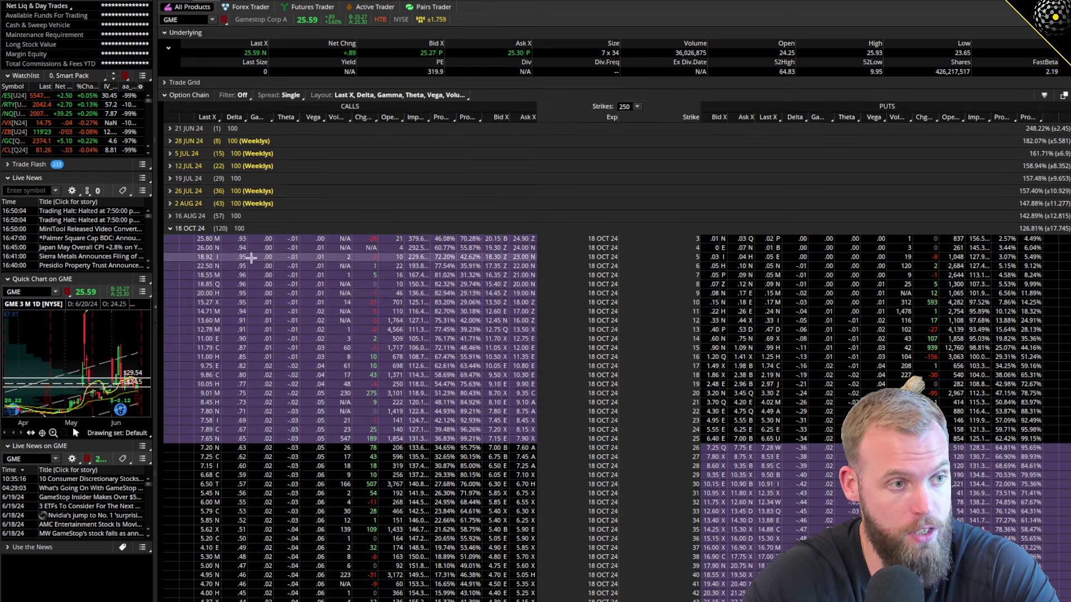
pyautogui.scroll(-2, 311, 289)
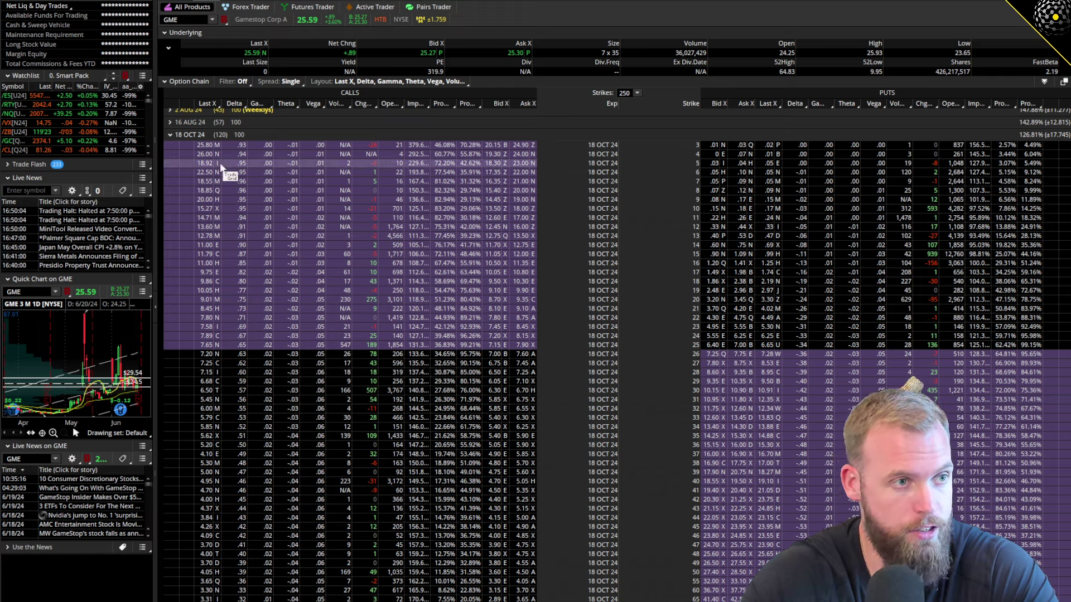
pyautogui.scroll(2, 229, 184)
pyautogui.click(185, 178)
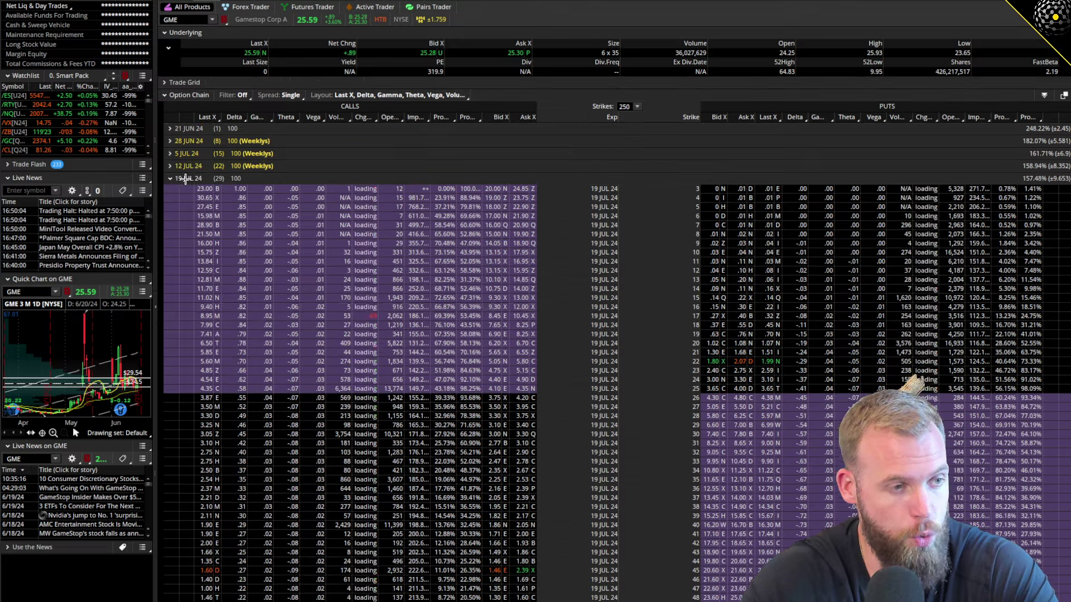
pyautogui.scroll(-1, 282, 305)
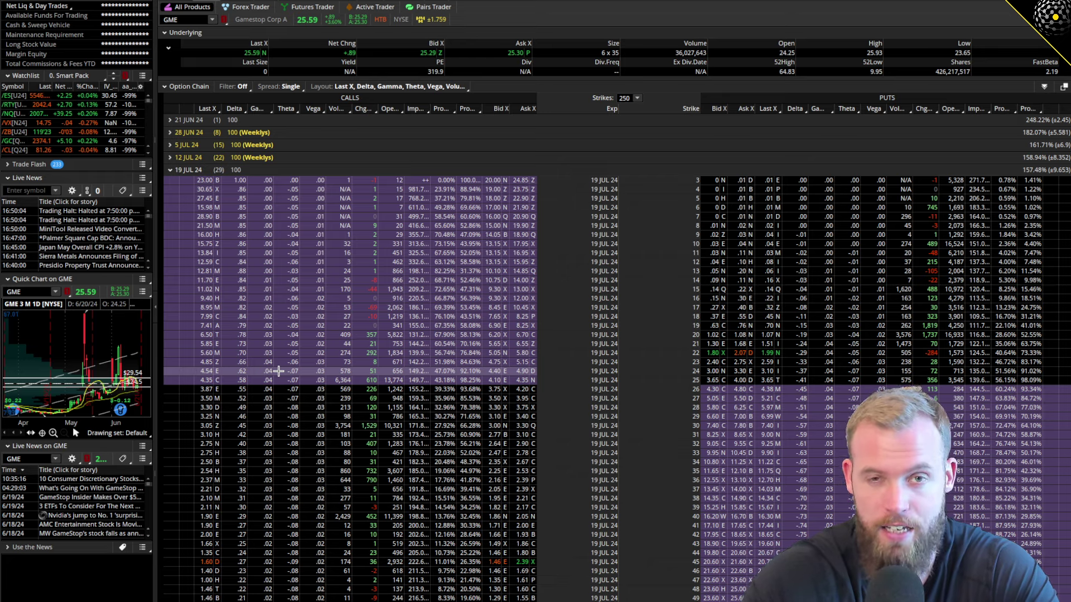
pyautogui.click(186, 170)
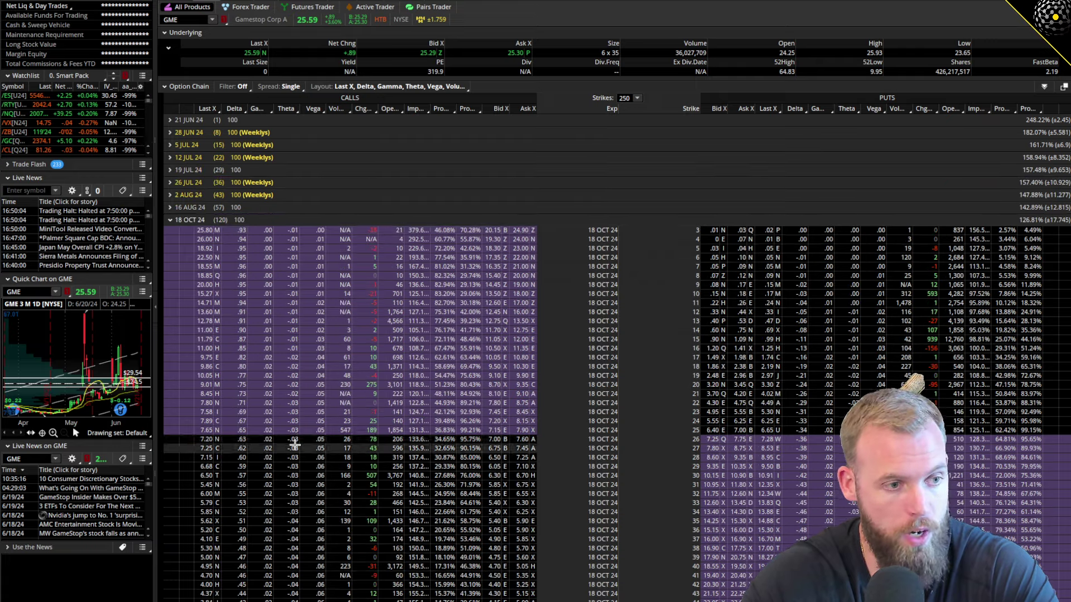
pyautogui.click(186, 170)
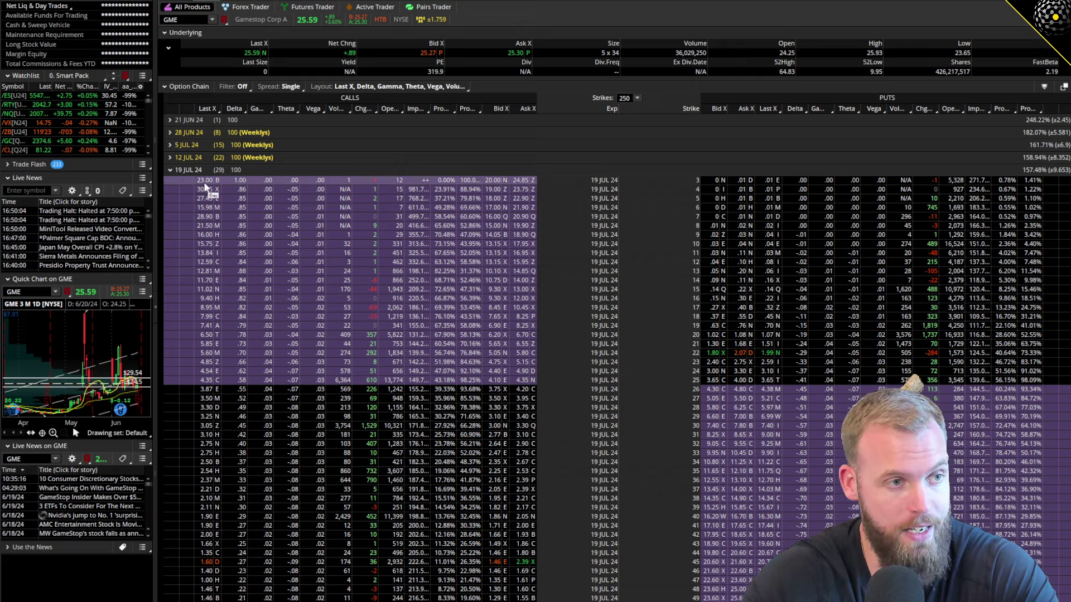
pyautogui.click(189, 169)
pyautogui.click(189, 220)
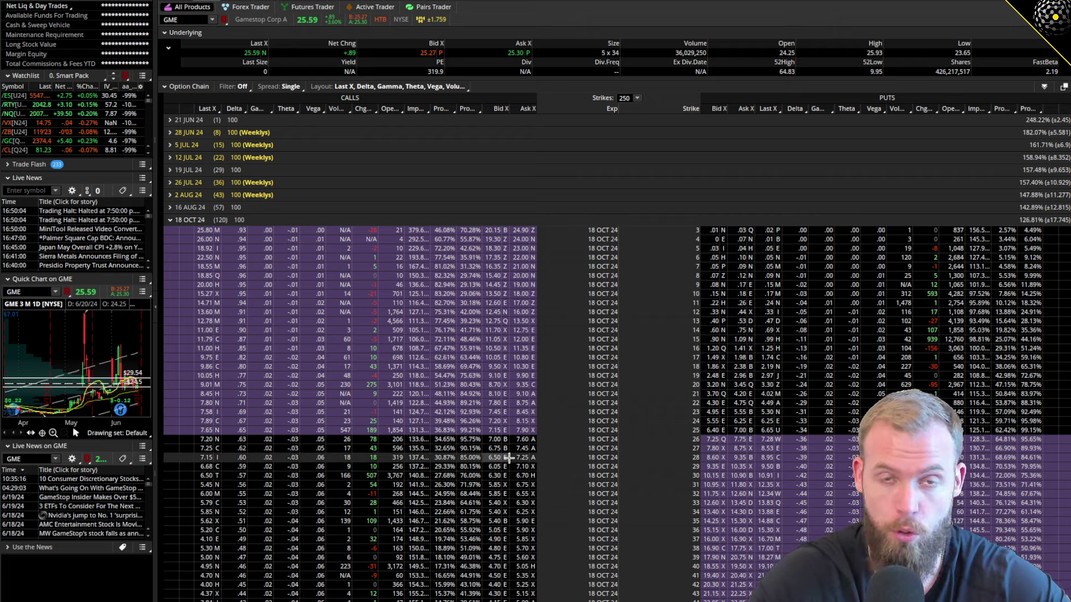
# Collapse the 18 OCT 24 expiration back to the list of expirations.
pyautogui.click(192, 222)
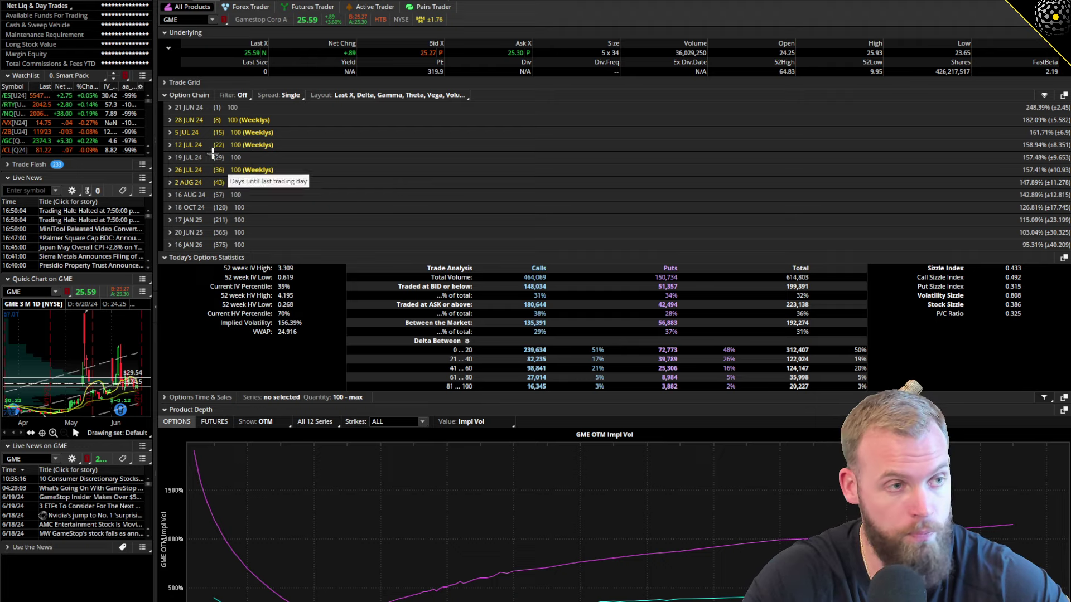
# Expand the 21 JUN 24 expiration and scroll through its strikes' delta, gamma, theta and vega.
pyautogui.click(190, 107)
pyautogui.scroll(-10, 501, 343)
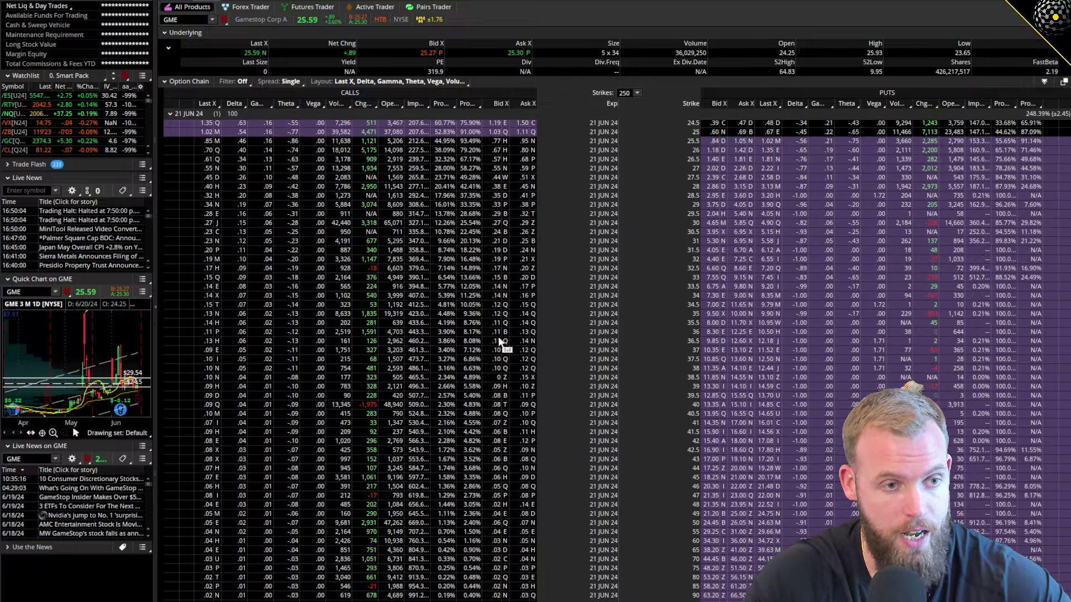
pyautogui.scroll(-3, 501, 343)
pyautogui.scroll(-3, 500, 343)
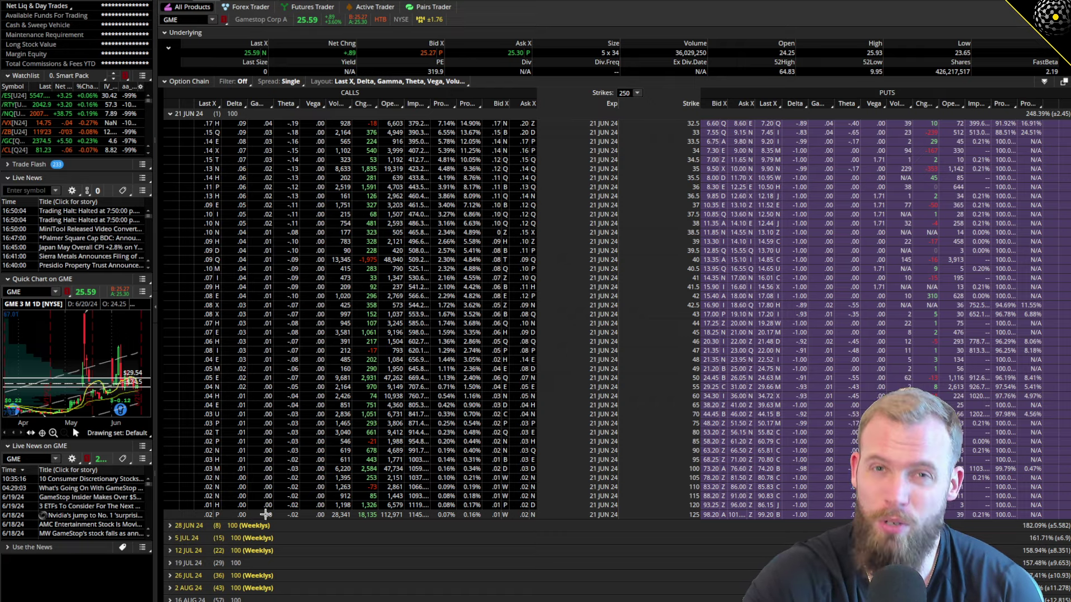
pyautogui.scroll(8, 268, 390)
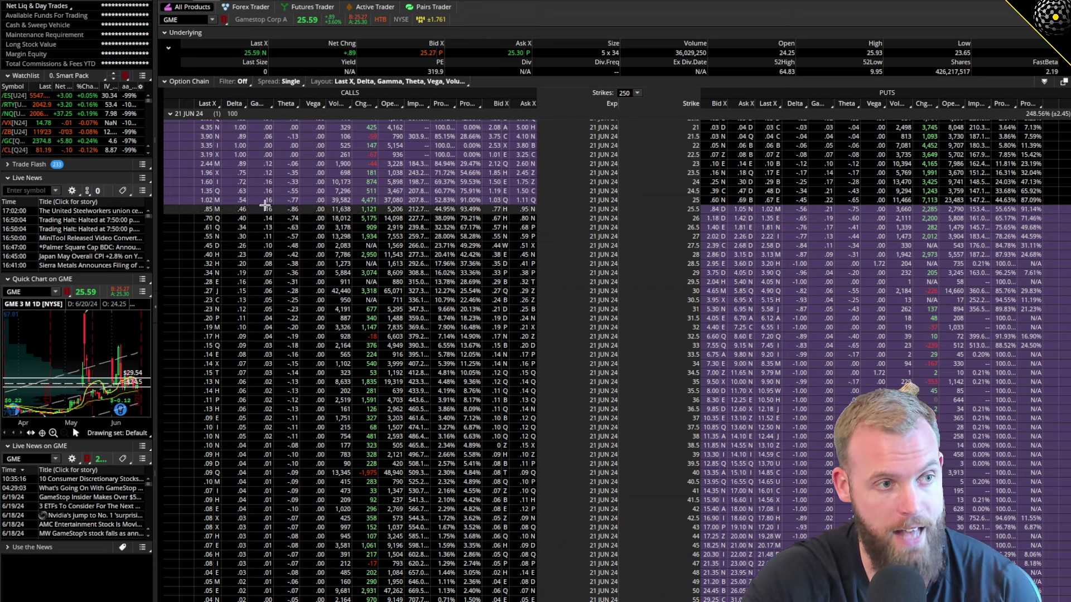
pyautogui.click(170, 113)
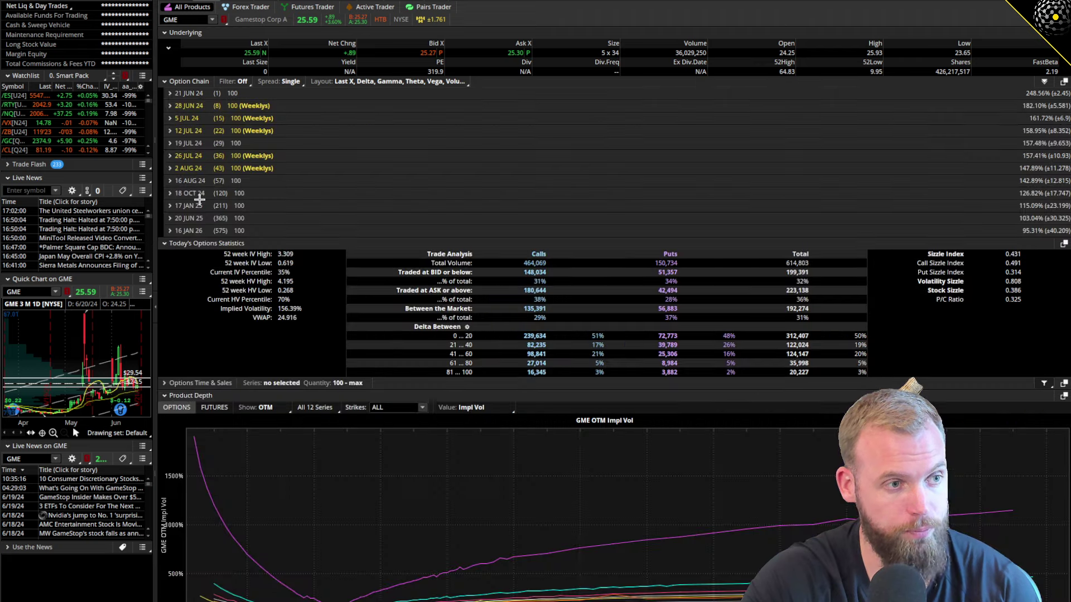
pyautogui.click(181, 192)
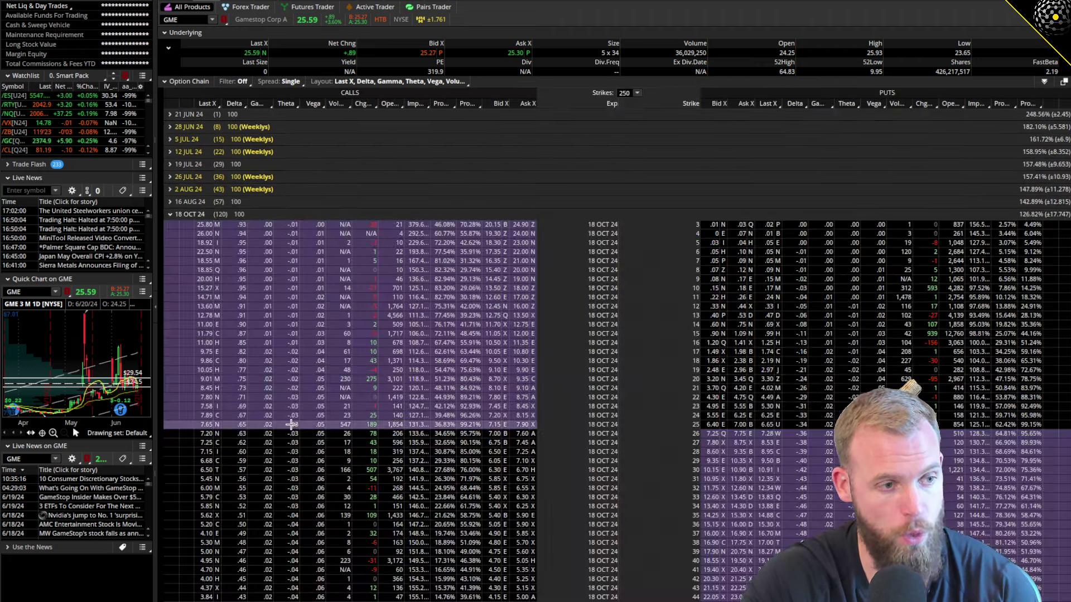
pyautogui.scroll(-1, 289, 411)
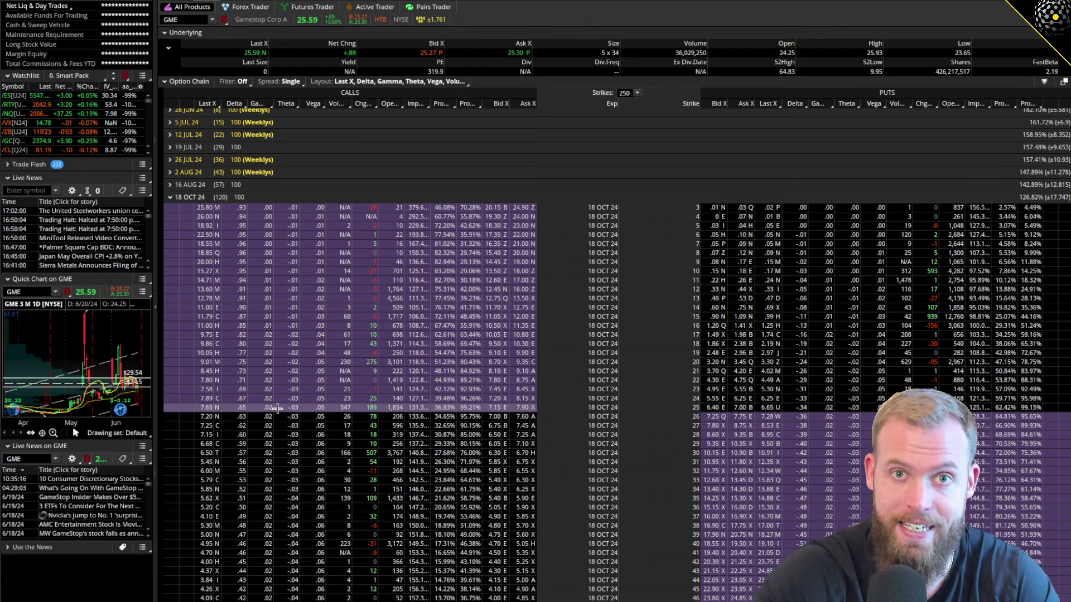
pyautogui.scroll(2, 232, 232)
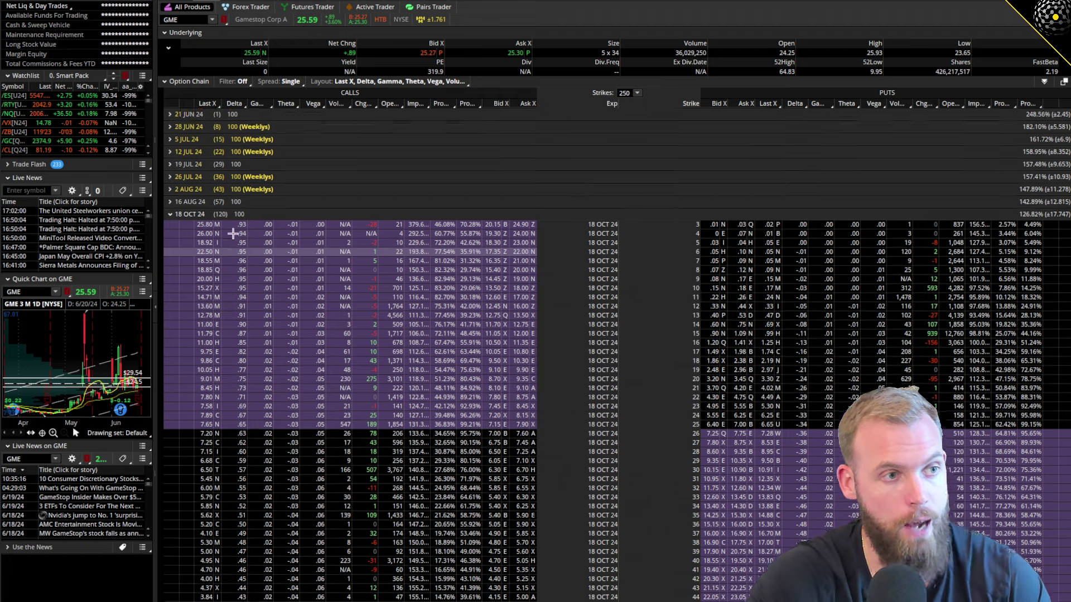
# Re-expand 21 JUN 24 and scroll down and back up through its call and put strikes.
pyautogui.click(188, 129)
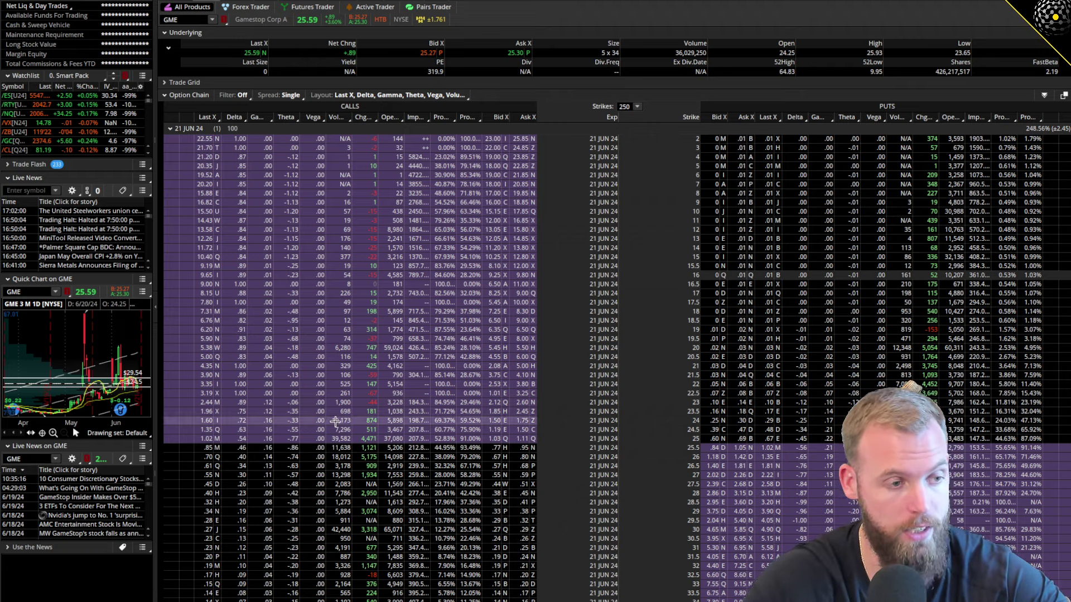
pyautogui.scroll(-1, 318, 500)
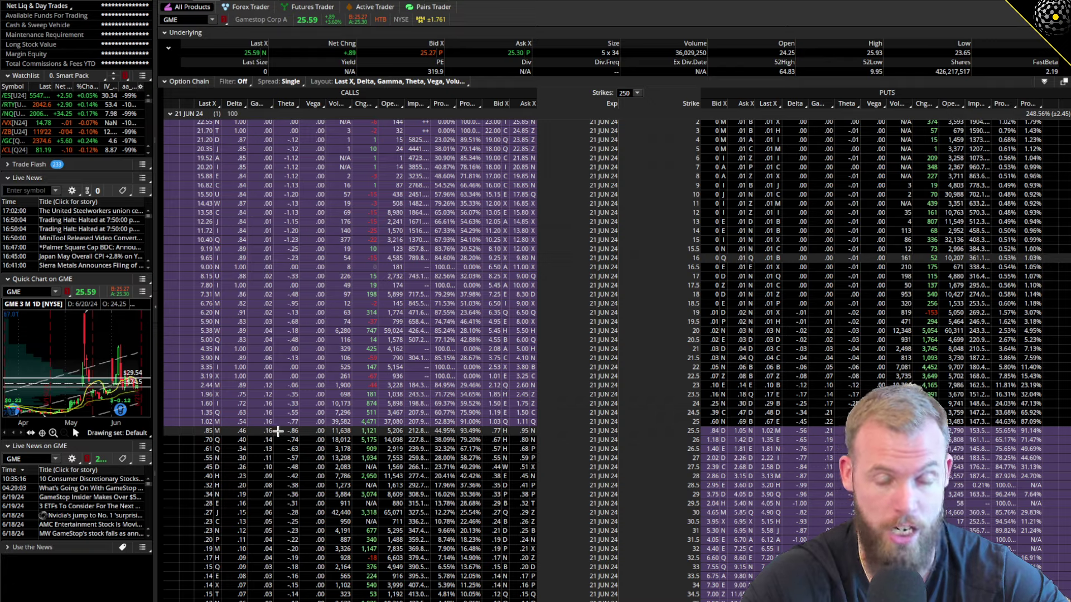
pyautogui.scroll(-15, 278, 431)
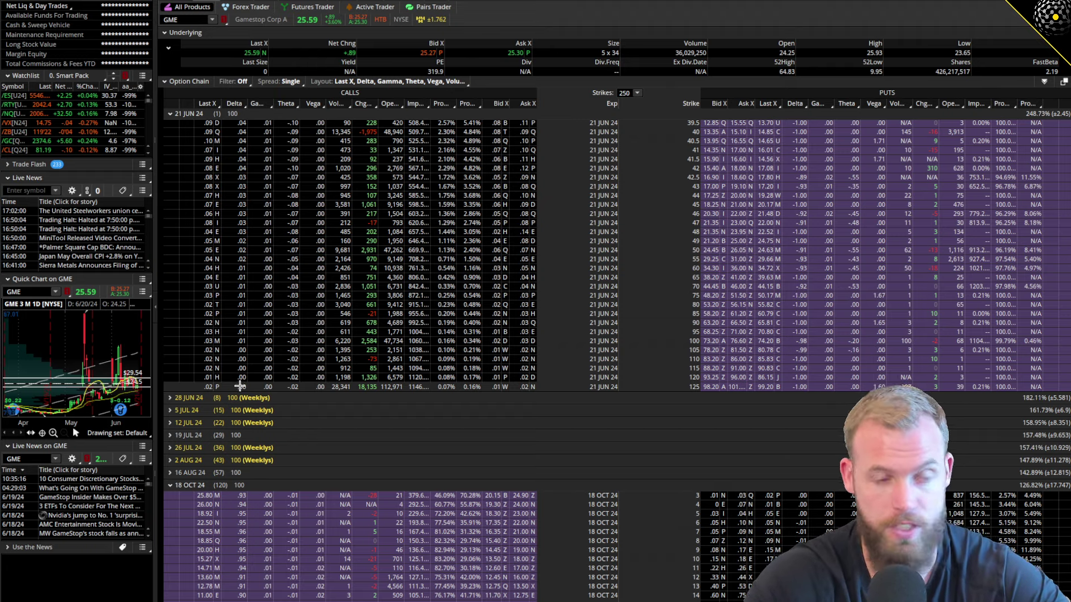
pyautogui.scroll(1, 449, 368)
pyautogui.scroll(10, 449, 368)
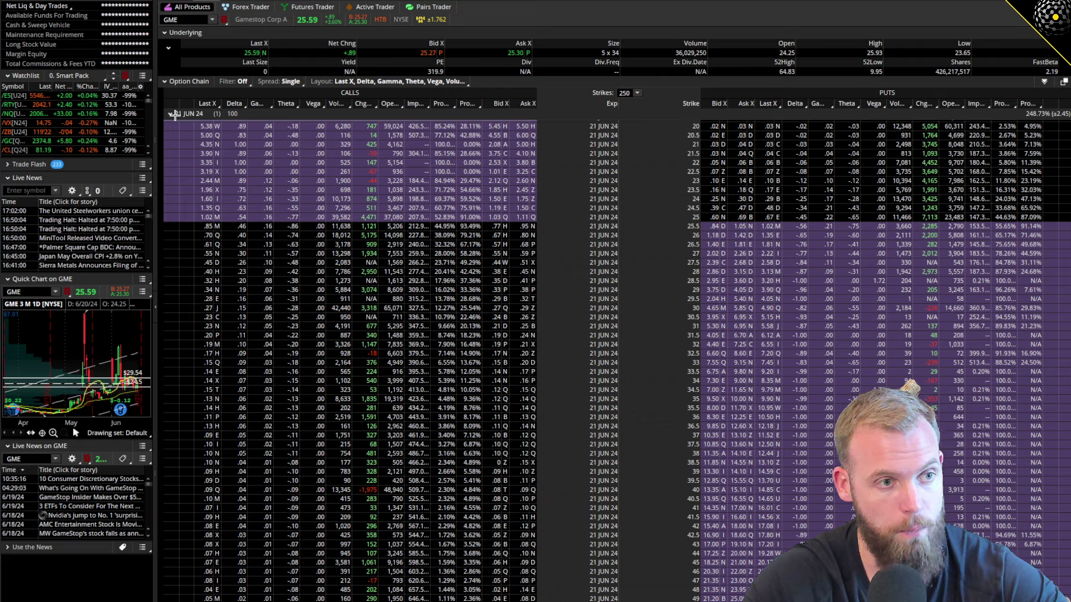
# Limit the chain to 50 strikes, showing 21 JUN 24 strikes from 11 to 37.5.
pyautogui.click(623, 93)
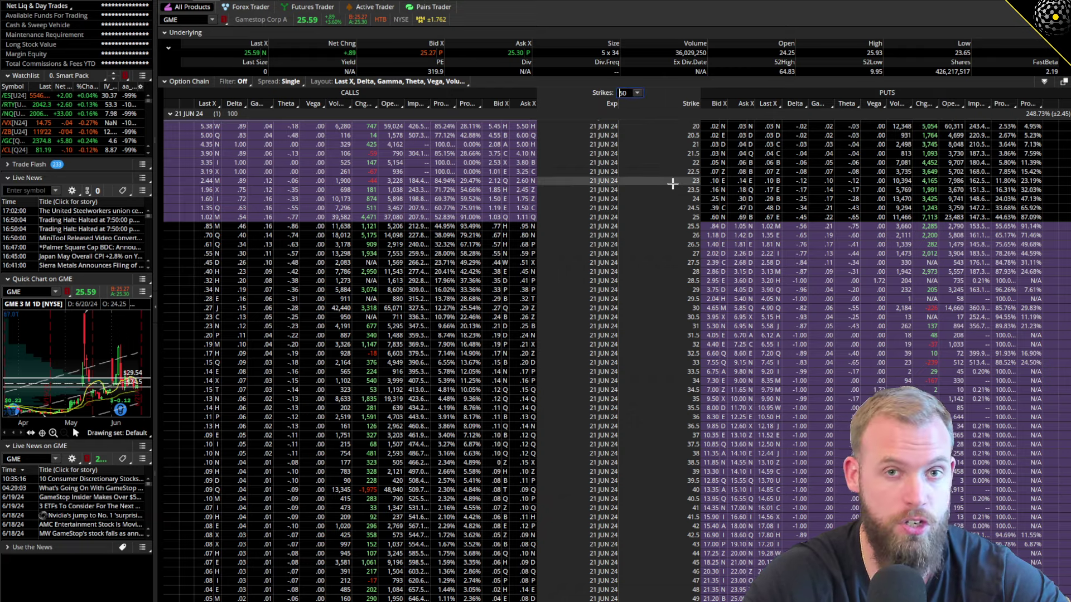
pyautogui.press('Return')
pyautogui.scroll(5, 643, 338)
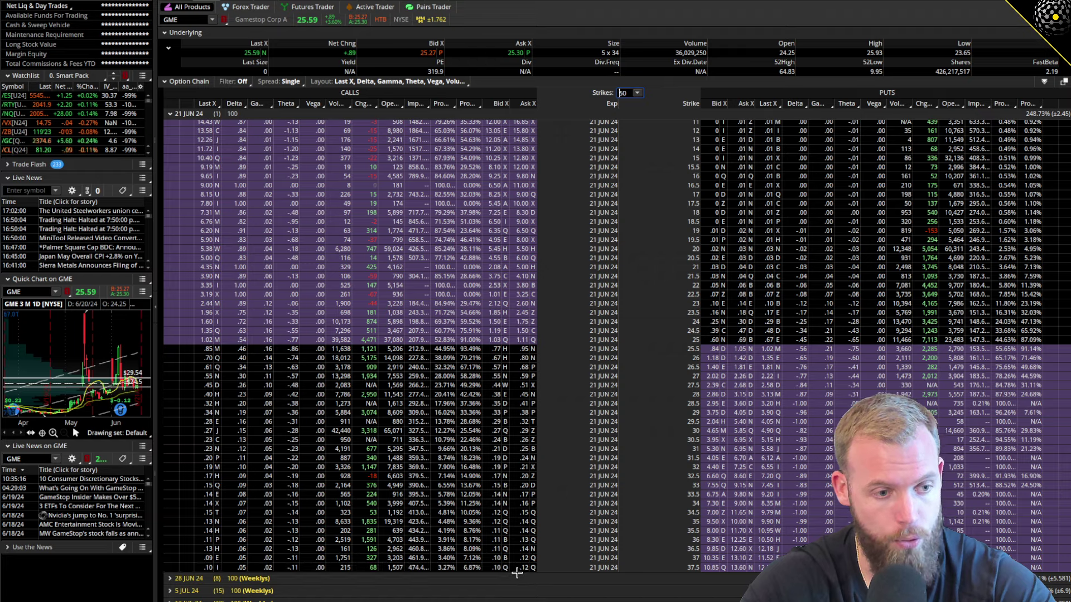
# Open the Risk Profile and toggle the 24 and 49 calls in the simulated trades.
pyautogui.click(190, 3)
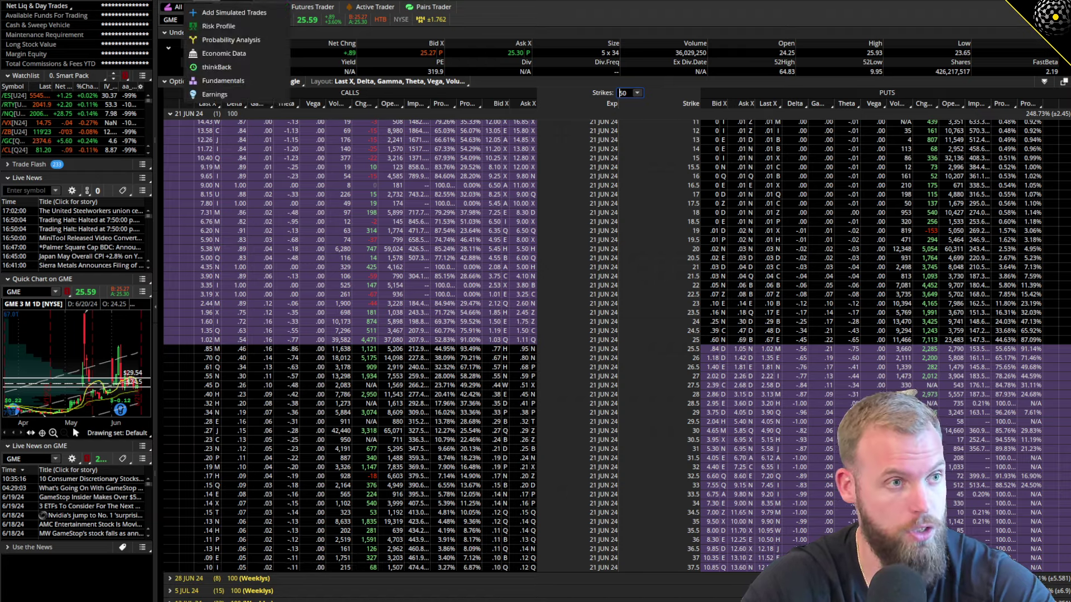
pyautogui.click(218, 26)
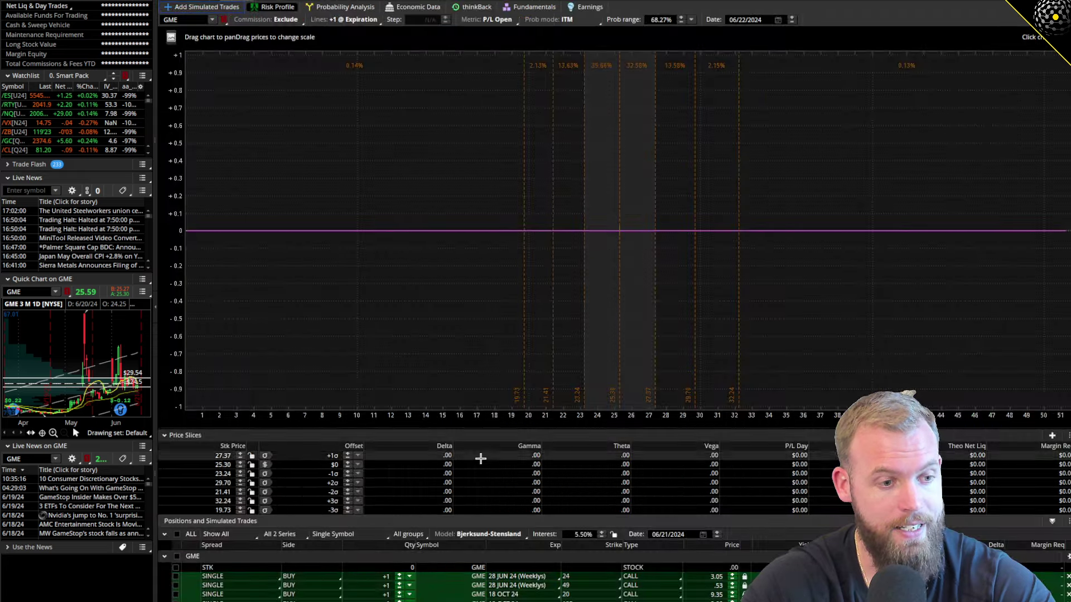
pyautogui.click(175, 577)
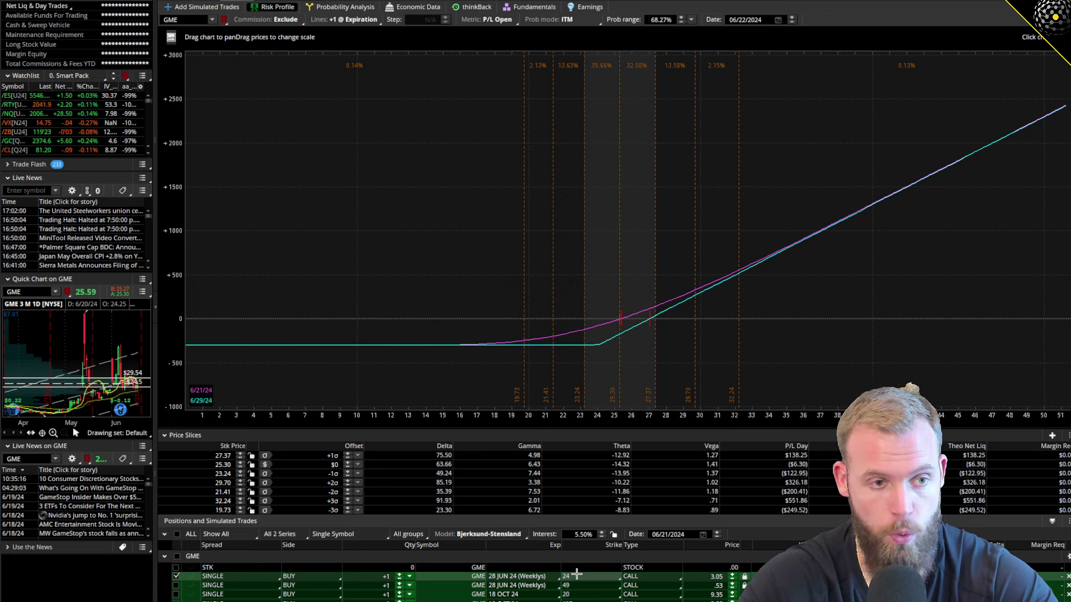
pyautogui.click(176, 585)
pyautogui.click(176, 576)
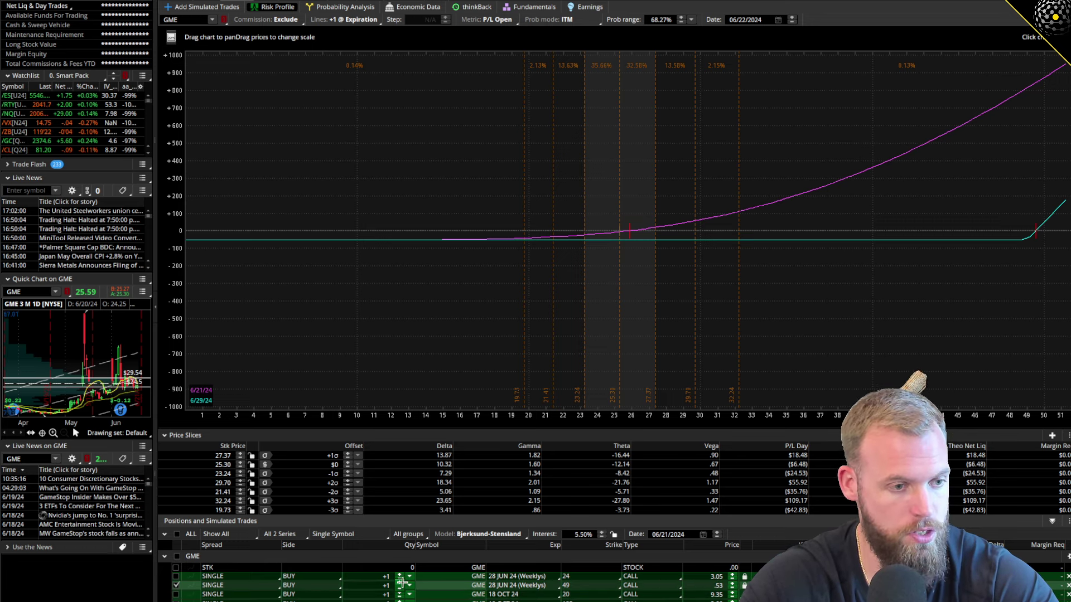
# Raise the 49 call quantity to +6, then uncheck it from the plot.
pyautogui.click(400, 583)
pyautogui.click(400, 583)
pyautogui.click(400, 583)
pyautogui.click(400, 583)
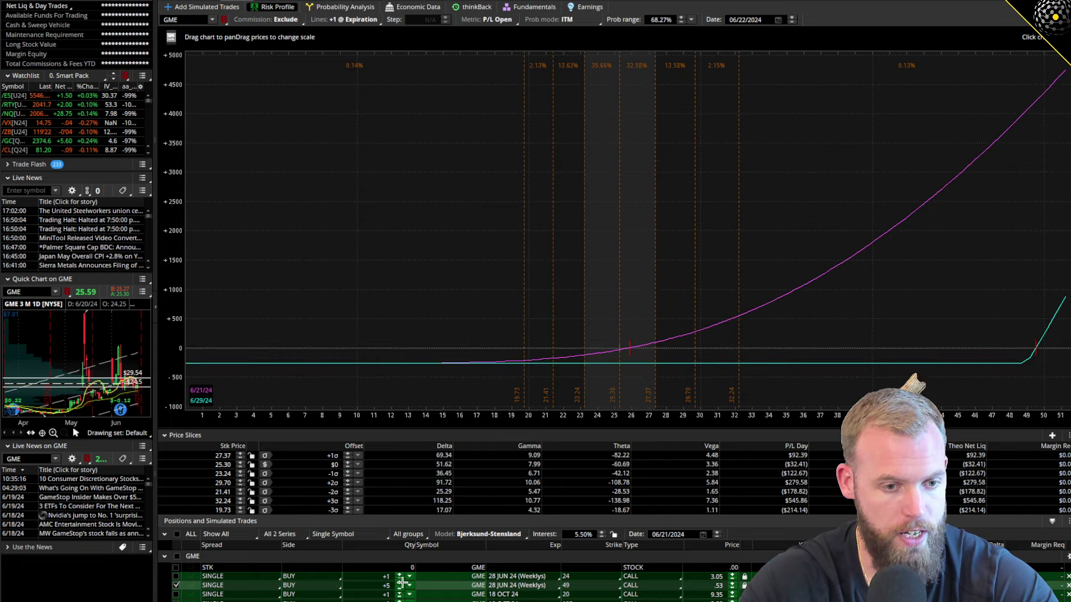
pyautogui.click(400, 582)
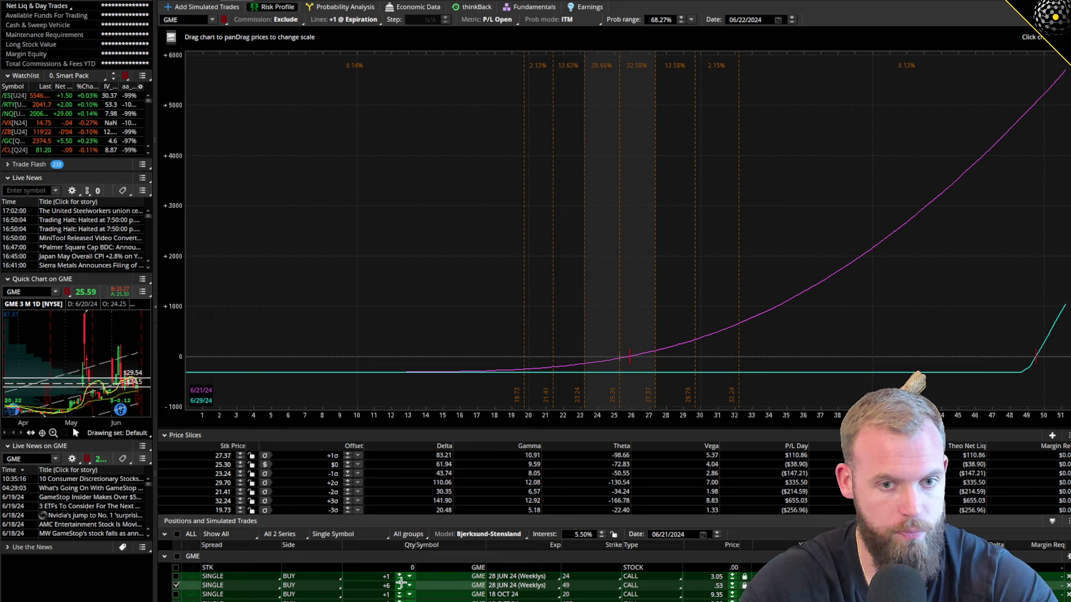
pyautogui.click(177, 584)
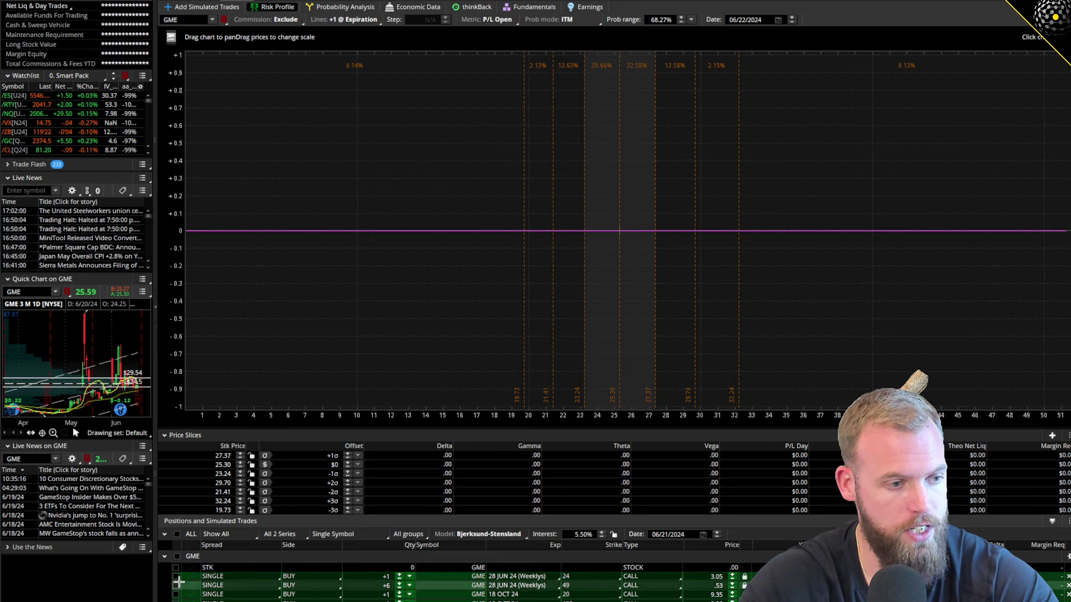
# Compare the 24 call's P/L curve with six 49 calls, then return to the GME chain.
pyautogui.click(176, 577)
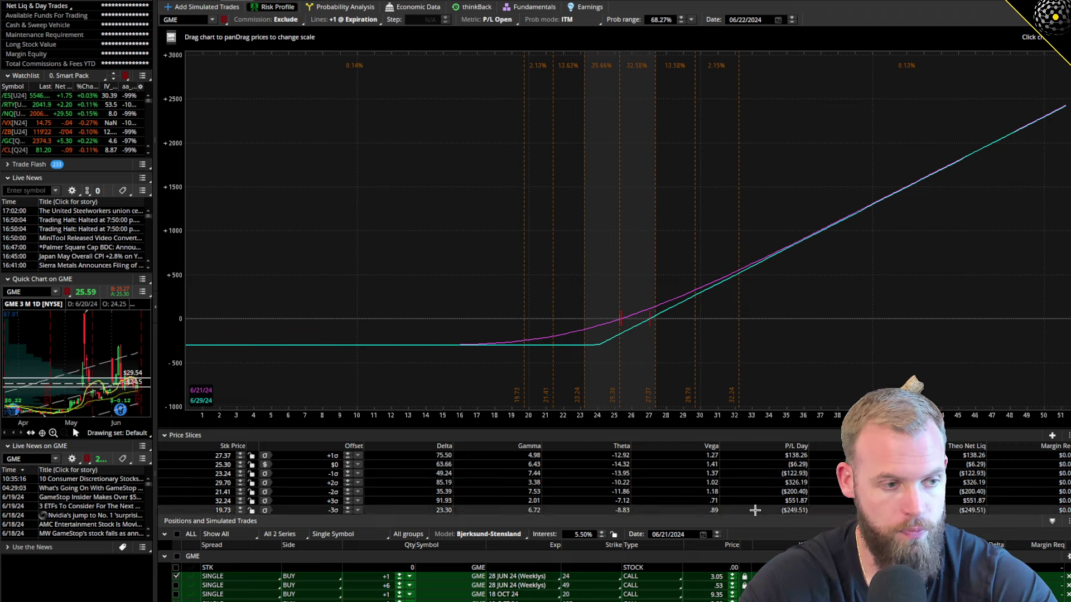
pyautogui.click(176, 576)
pyautogui.click(176, 585)
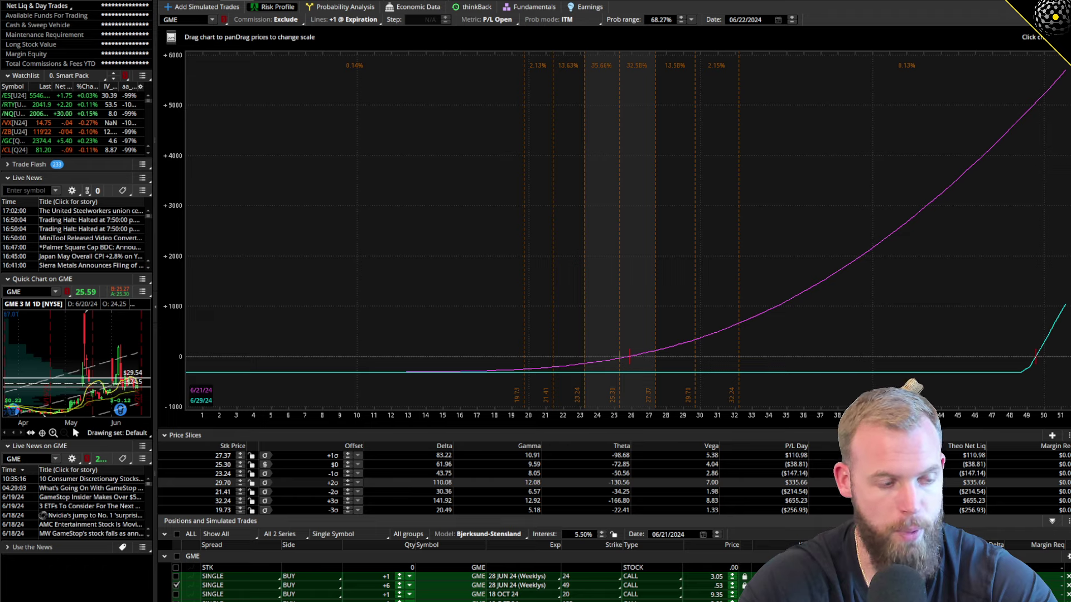
pyautogui.click(176, 577)
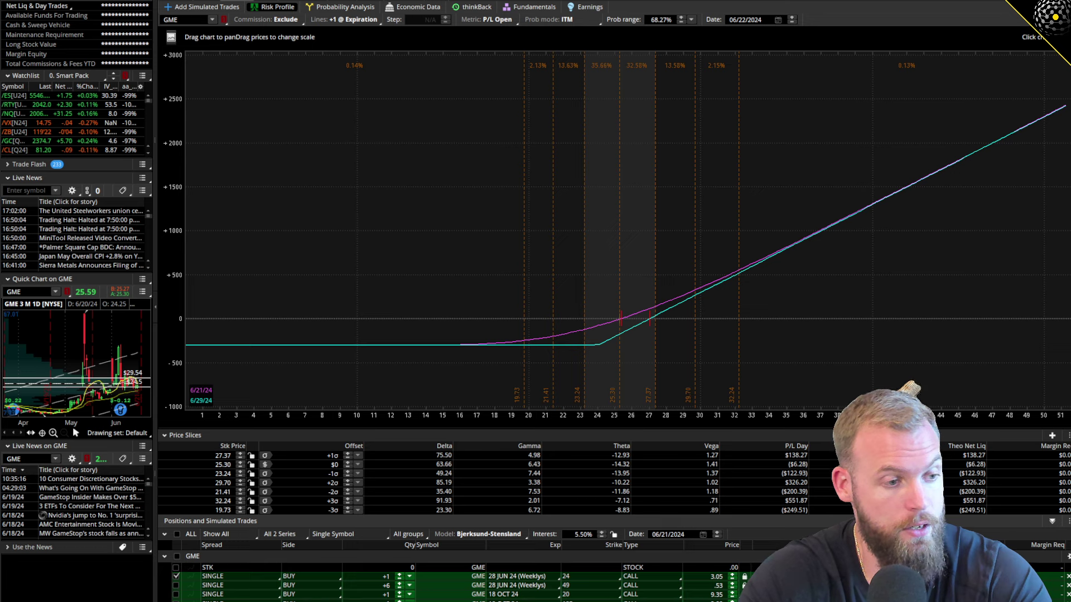
pyautogui.click(176, 576)
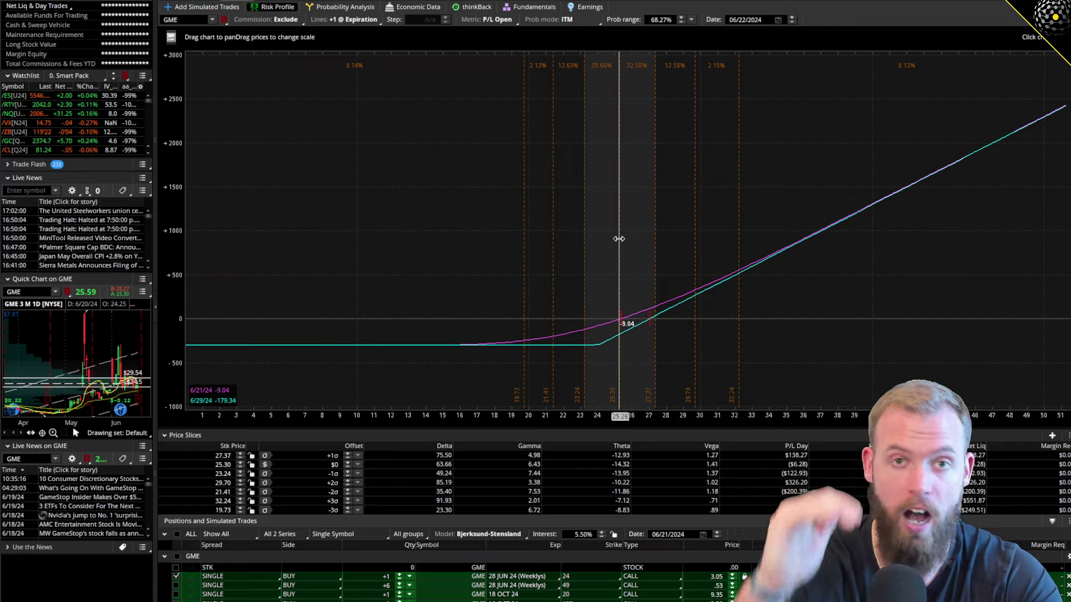
pyautogui.click(198, 12)
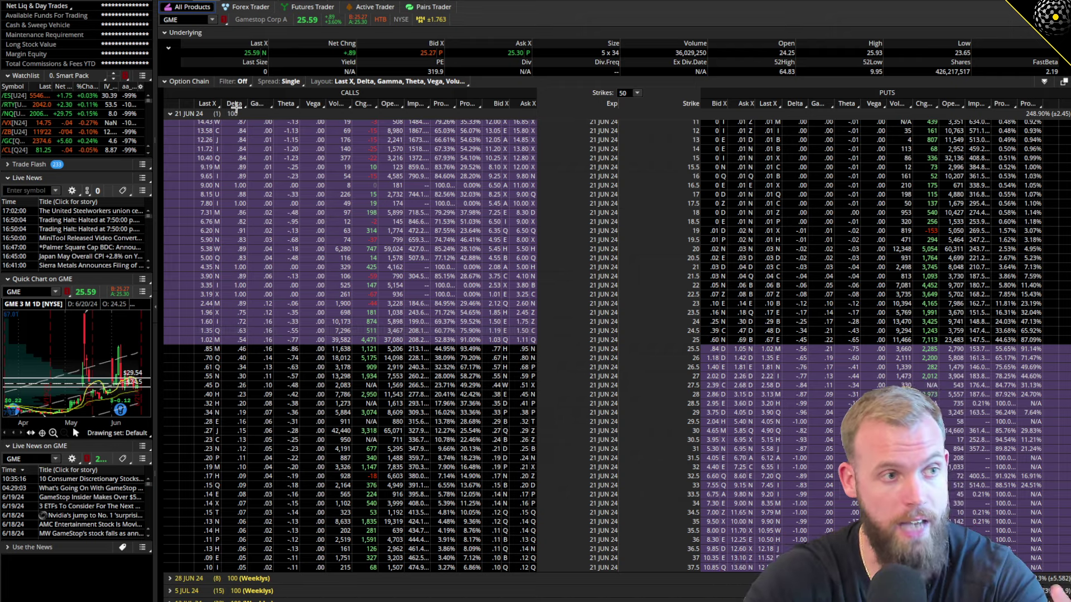
# Collapse 21 JUN 24 and 18 OCT 24, expand 16 AUG 24, then open and close 19 JUL 24.
pyautogui.click(185, 111)
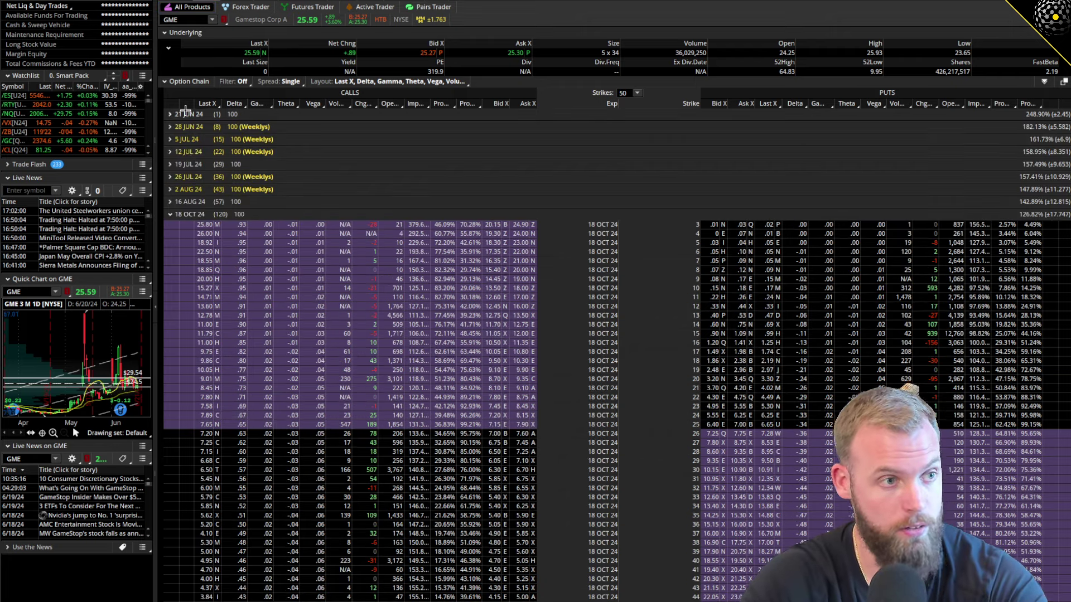
pyautogui.click(193, 214)
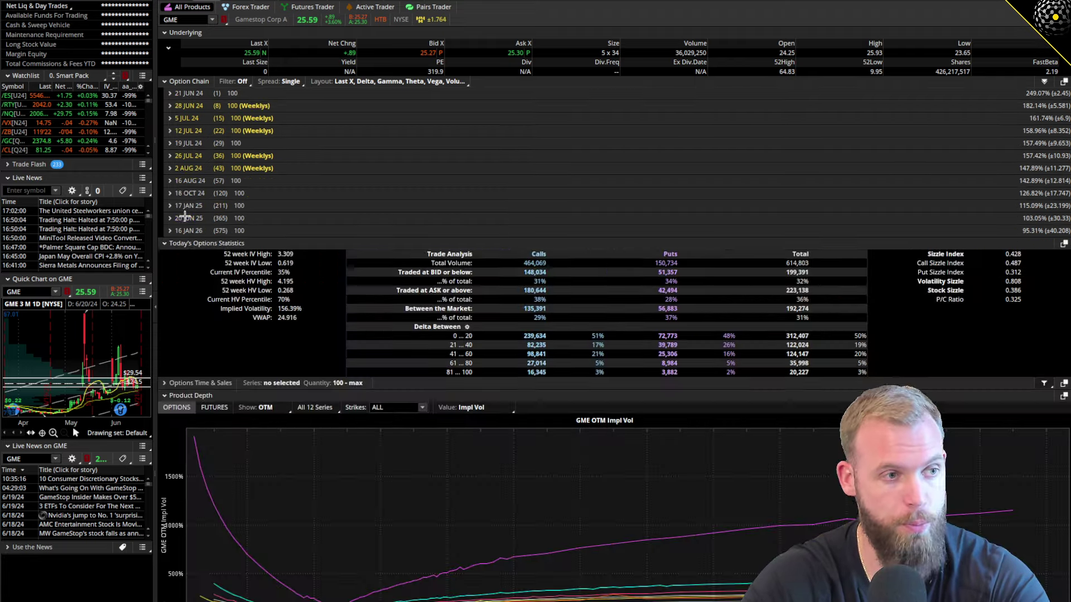
pyautogui.click(188, 180)
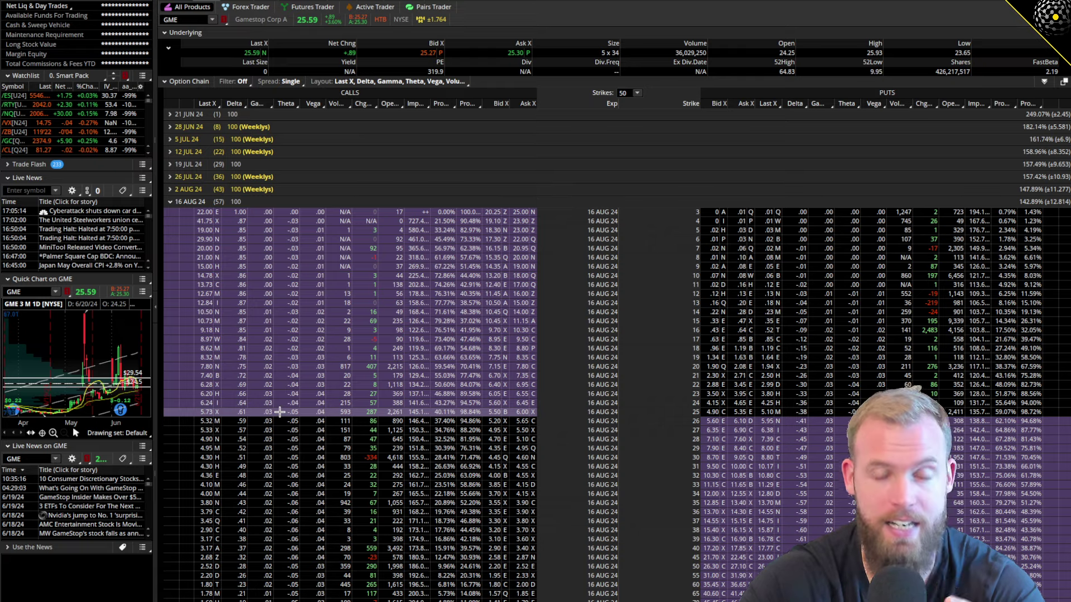
pyautogui.click(197, 164)
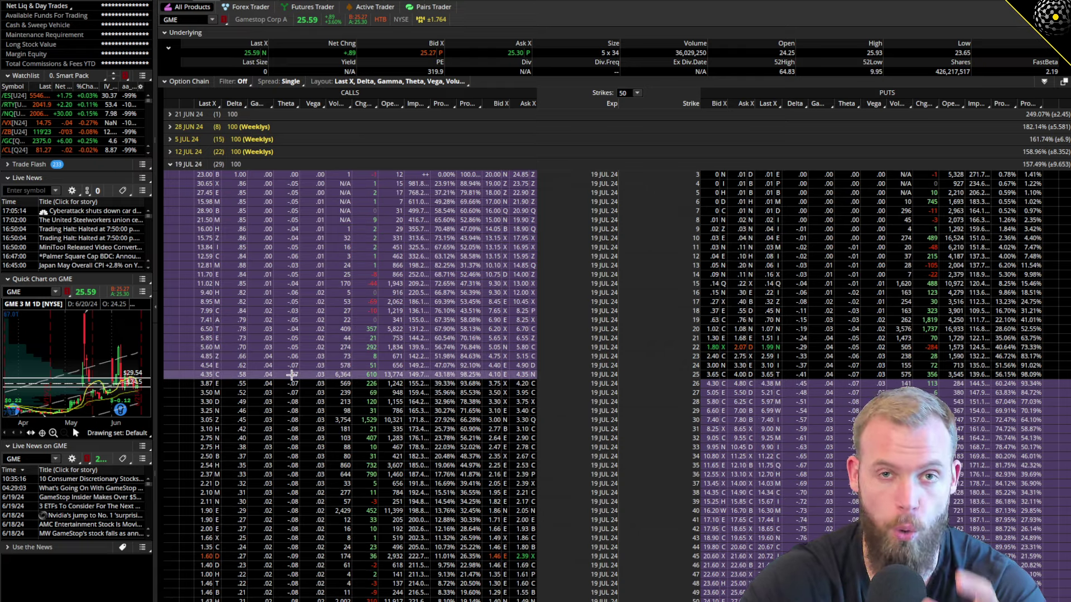
pyautogui.click(191, 165)
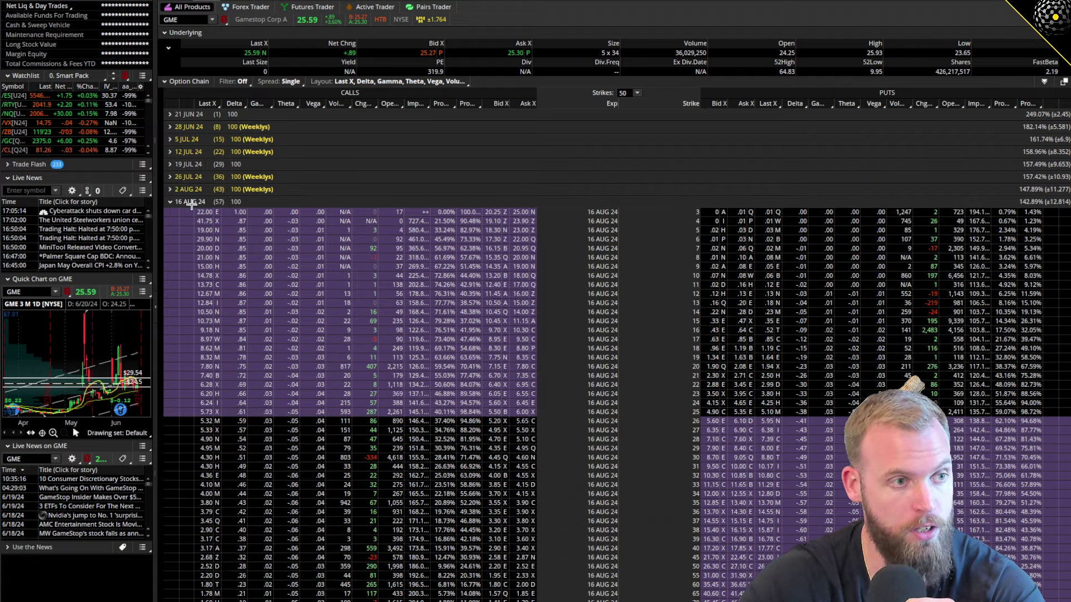
# Expand the 18 OCT 24 expiration and scroll down its strike table.
pyautogui.click(190, 193)
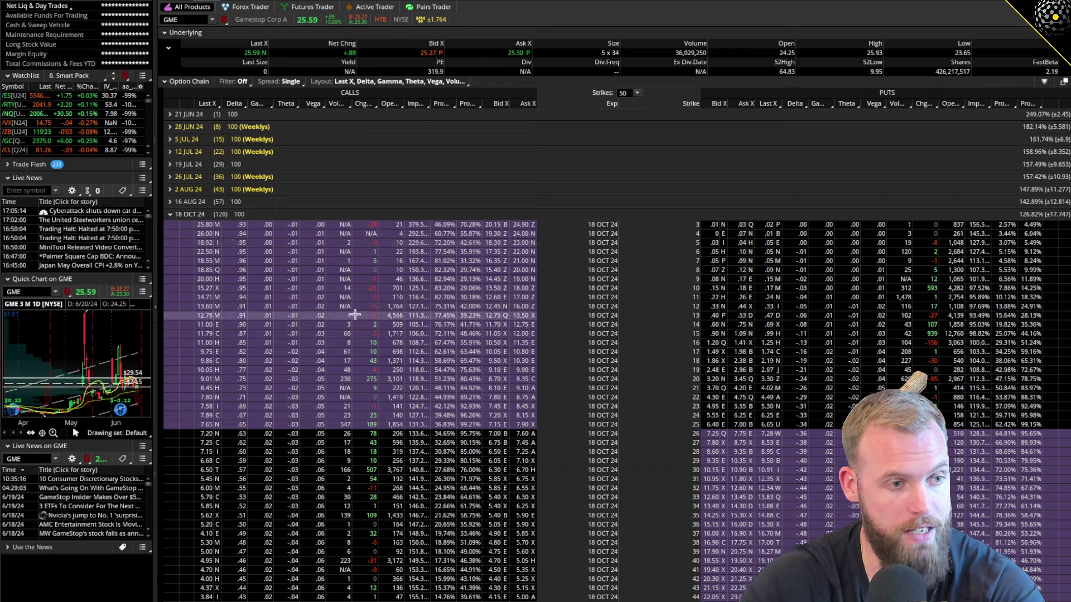
pyautogui.scroll(-1, 318, 410)
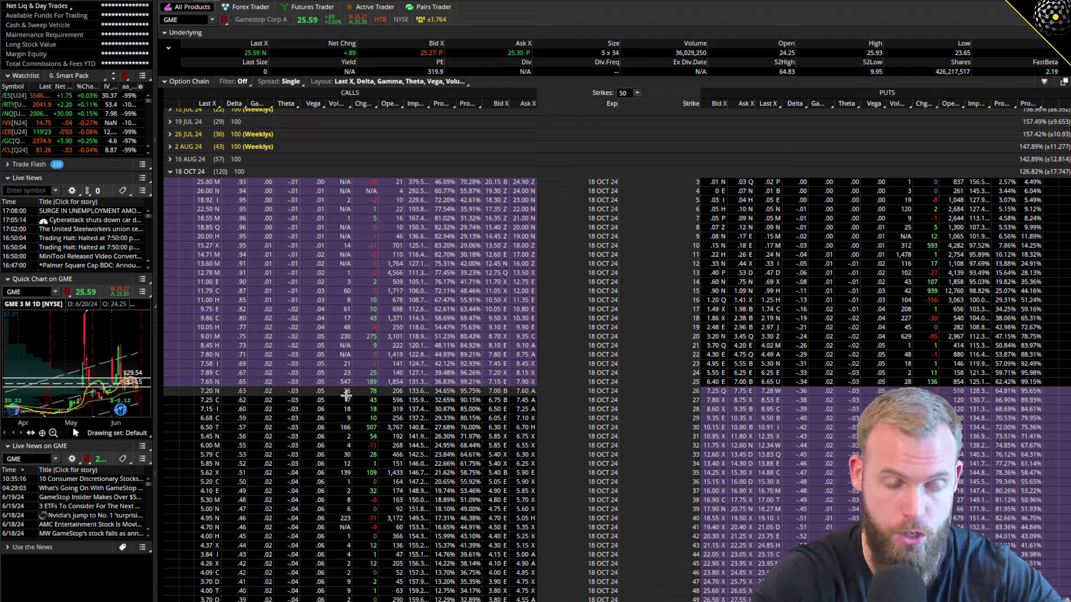
# In Risk Profile, swap the first position for the 18 OCT 24 20-strike call's P/L curves.
pyautogui.moveTo(270, 1)
pyautogui.click(200, 2)
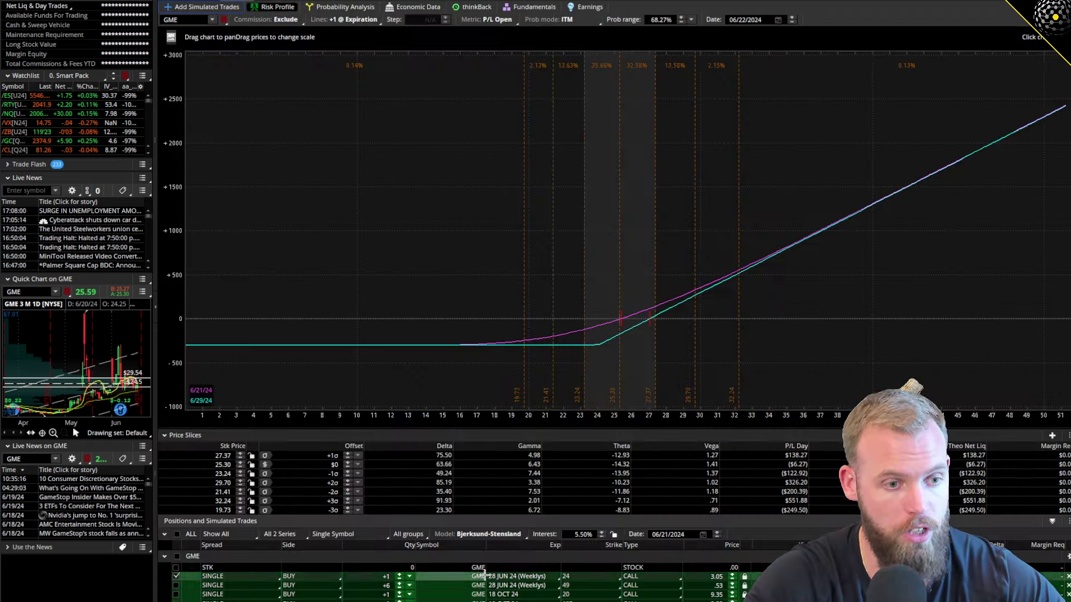
pyautogui.click(175, 577)
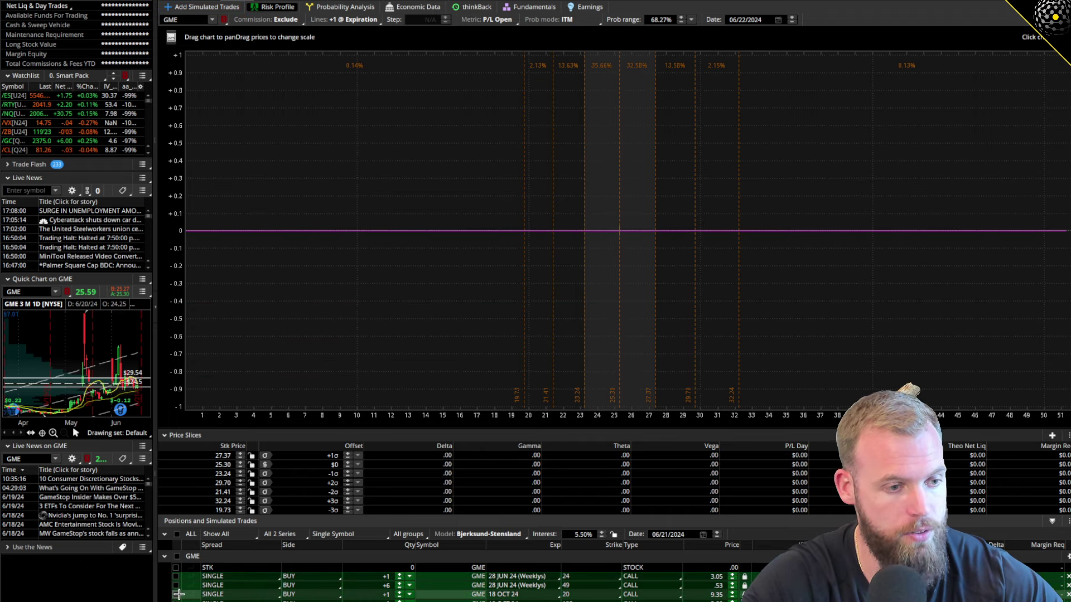
pyautogui.click(176, 594)
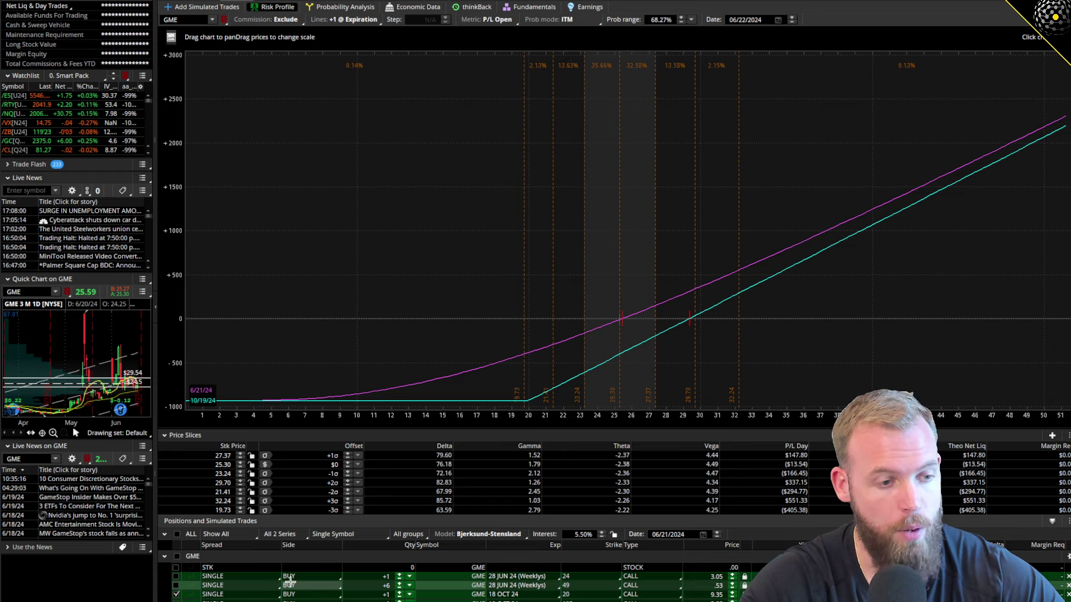
# Back in the GME chain, briefly view 19 JUL 24, then expand the 5 JUL 24 weekly strikes.
pyautogui.click(195, 8)
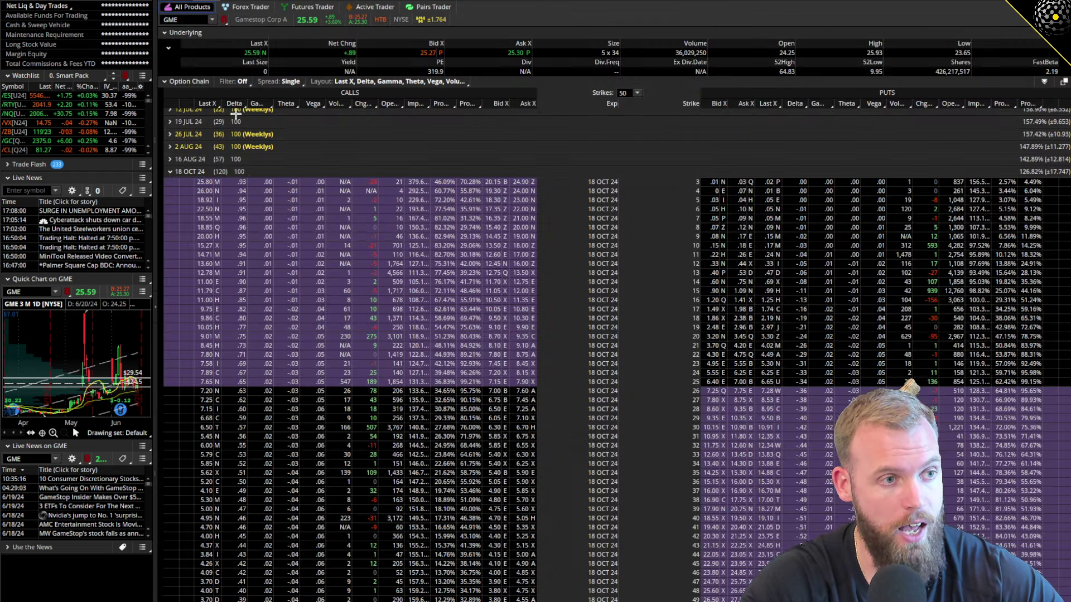
pyautogui.click(191, 172)
pyautogui.scroll(3, 188, 190)
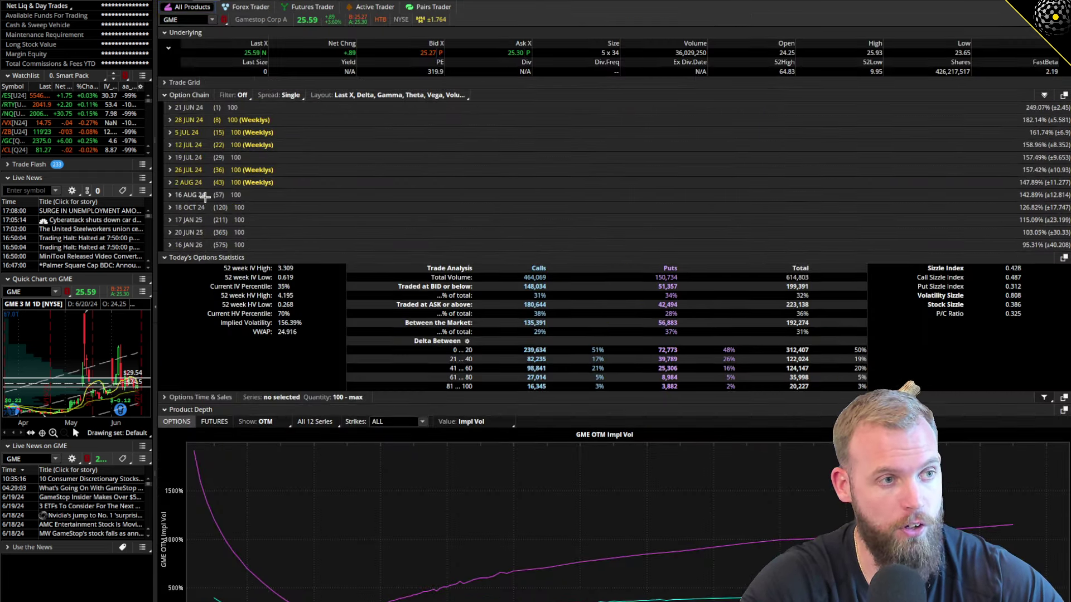
pyautogui.click(189, 161)
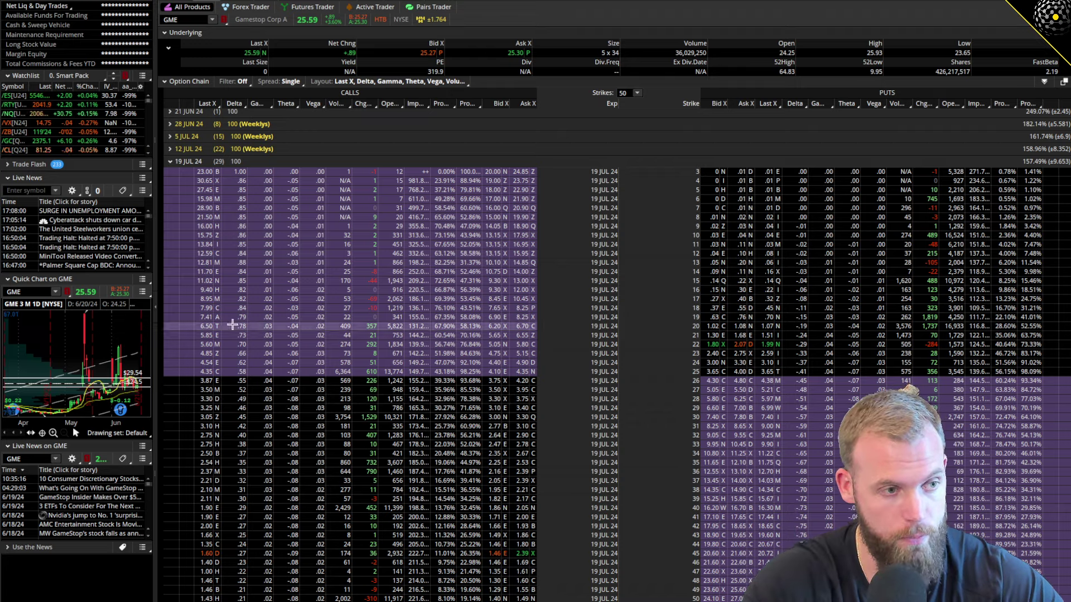
pyautogui.click(192, 161)
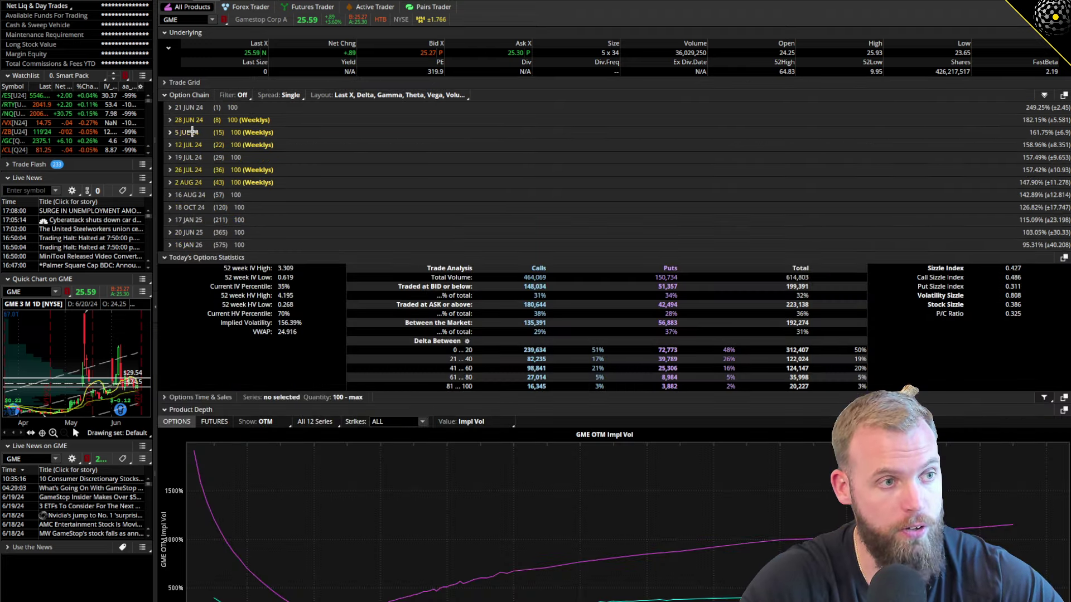
pyautogui.click(191, 133)
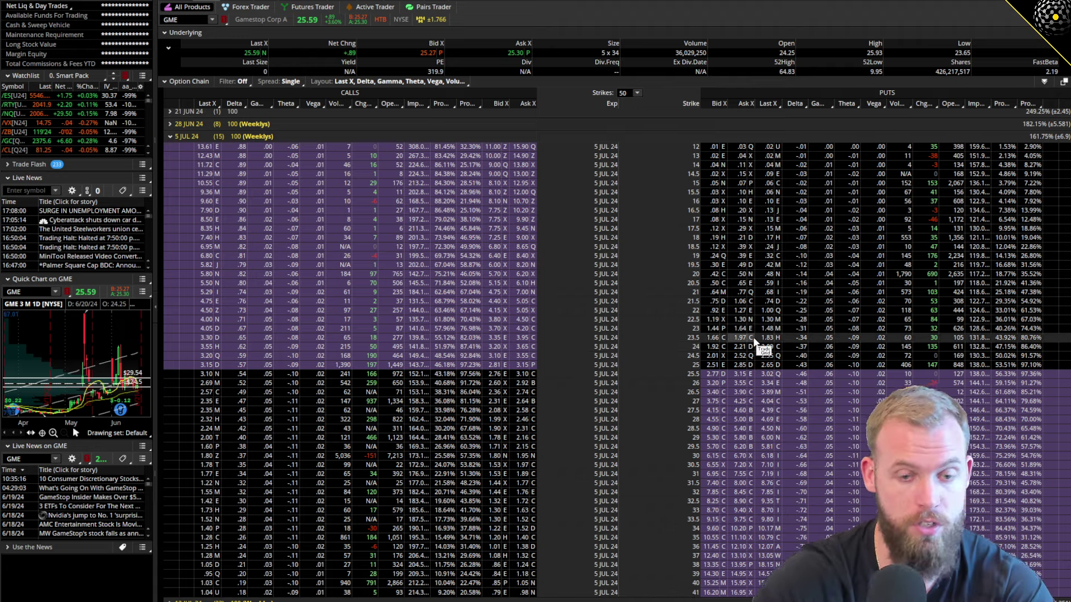
pyautogui.hotkey('alt', 'Tab')
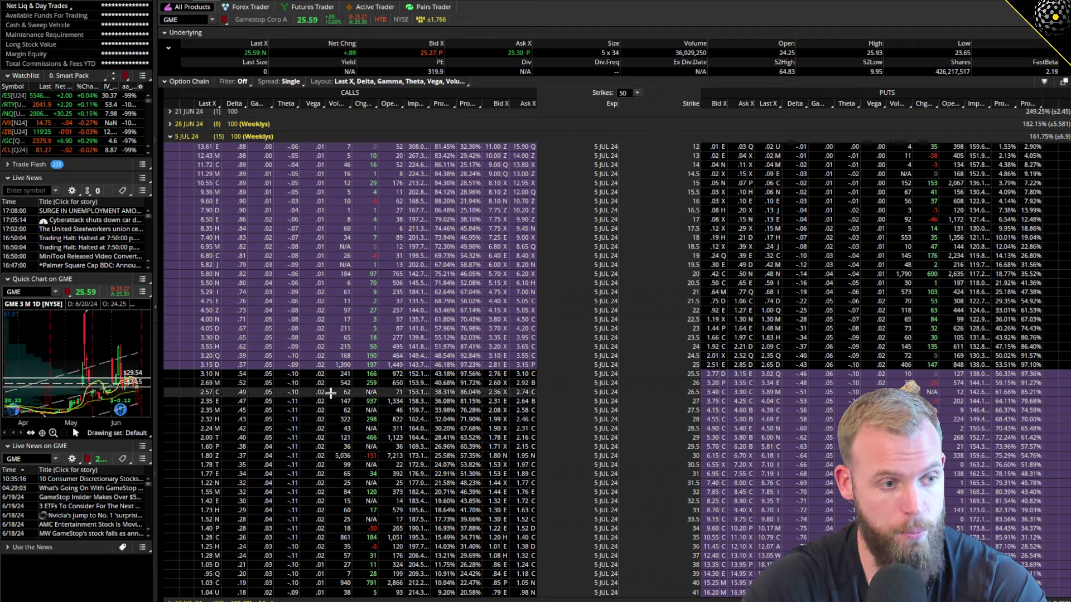
# Replace the 5 JUL 24 strikes with the 28 JUN 24 weekly calls and puts from 14.5 up.
pyautogui.scroll(-1, 361, 521)
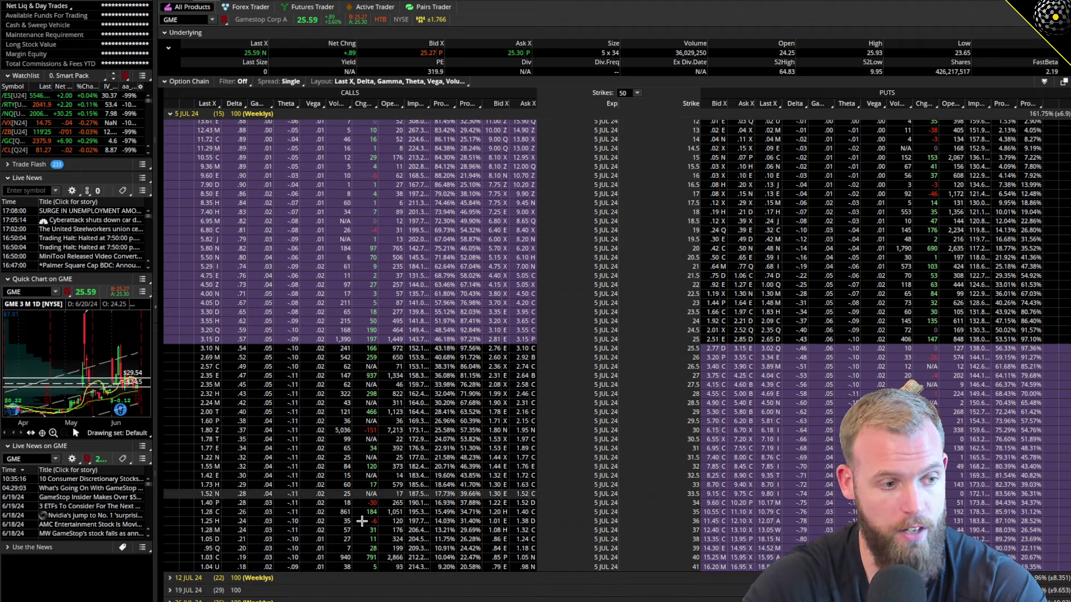
pyautogui.click(188, 113)
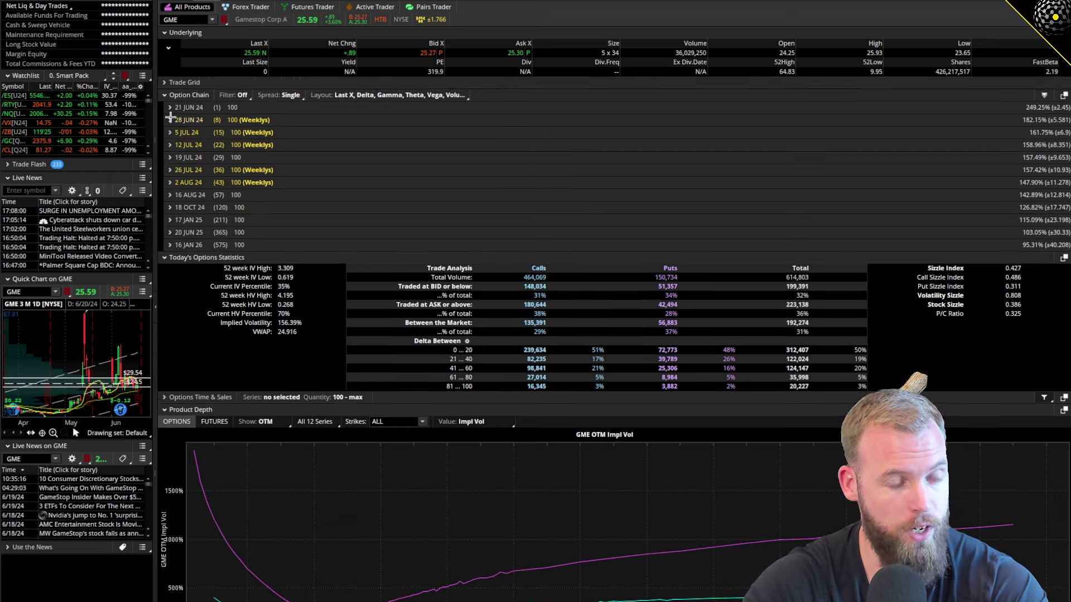
pyautogui.click(179, 108)
pyautogui.click(190, 130)
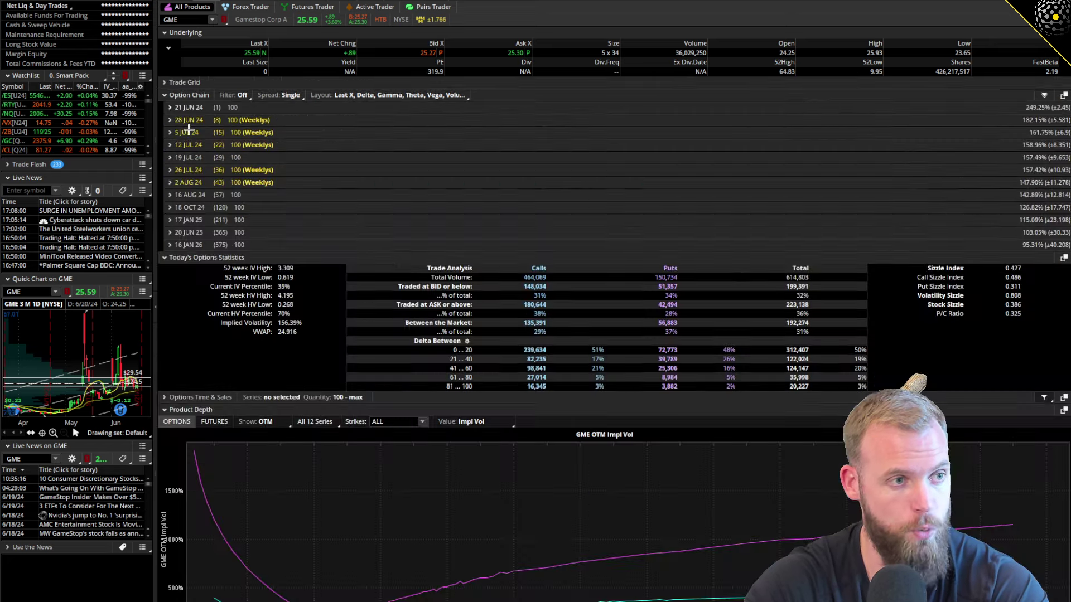
pyautogui.click(188, 120)
pyautogui.scroll(-2, 468, 560)
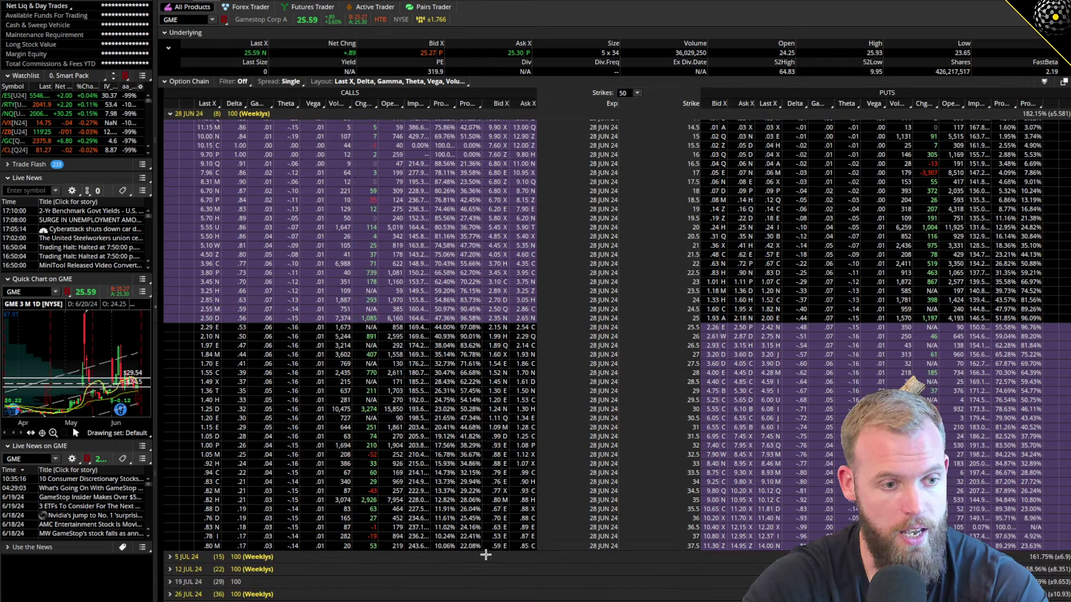